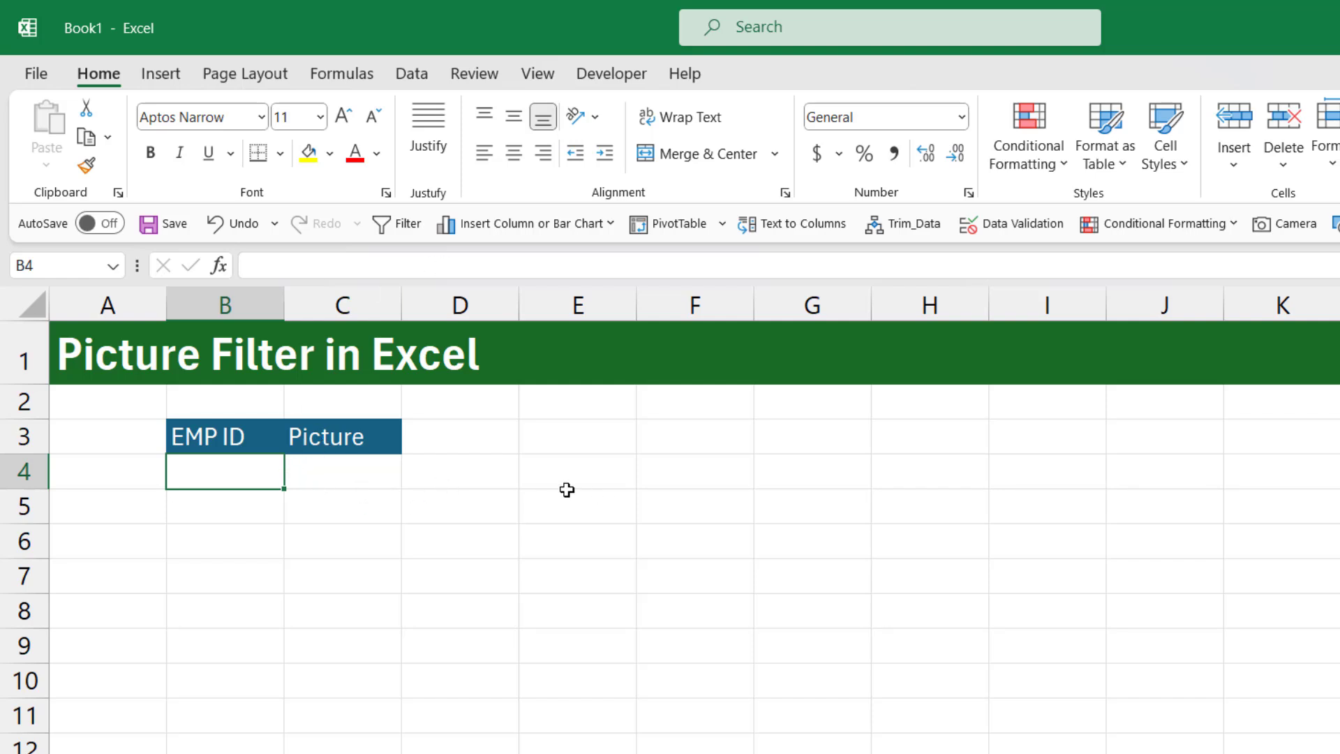
Enter 1001 in B4 under EMP ID and fill down to B9 as a series ending at 1006
{"action": "left_click", "coordinate": [237, 438]}
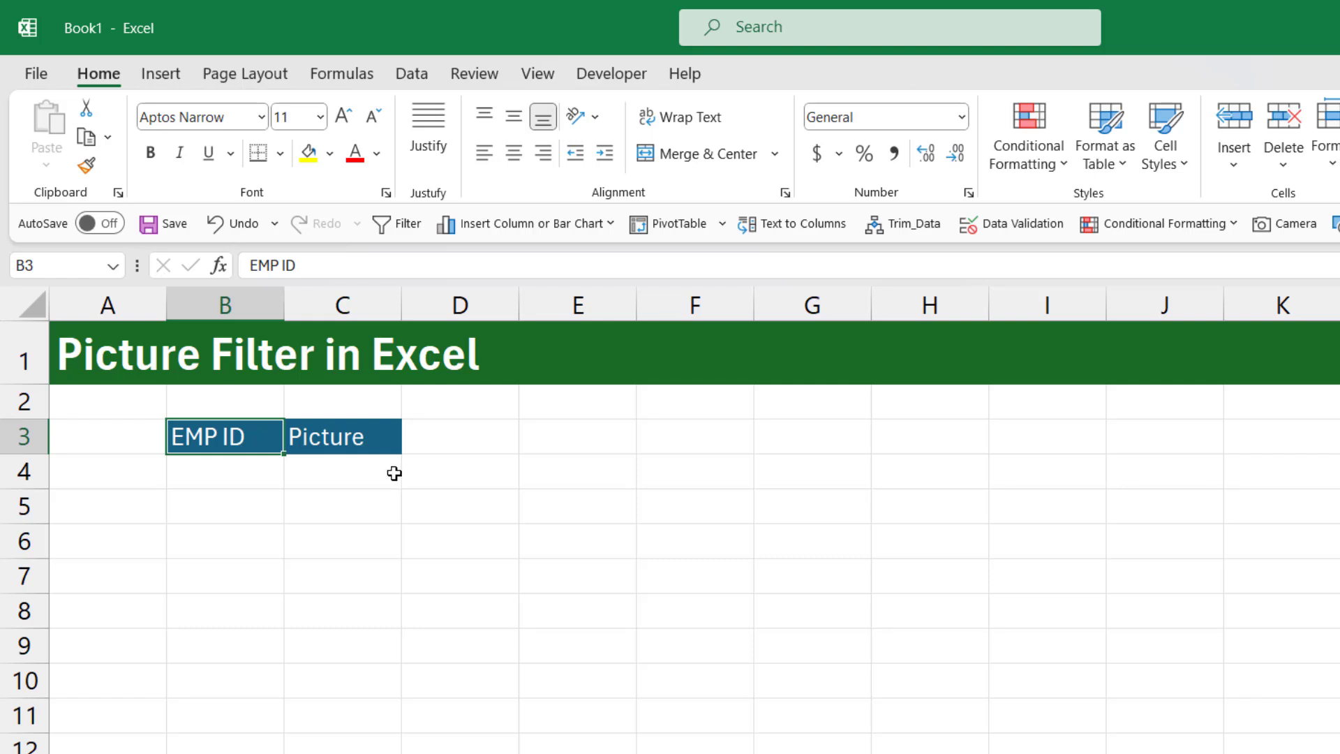
{"action": "left_click", "coordinate": [380, 448]}
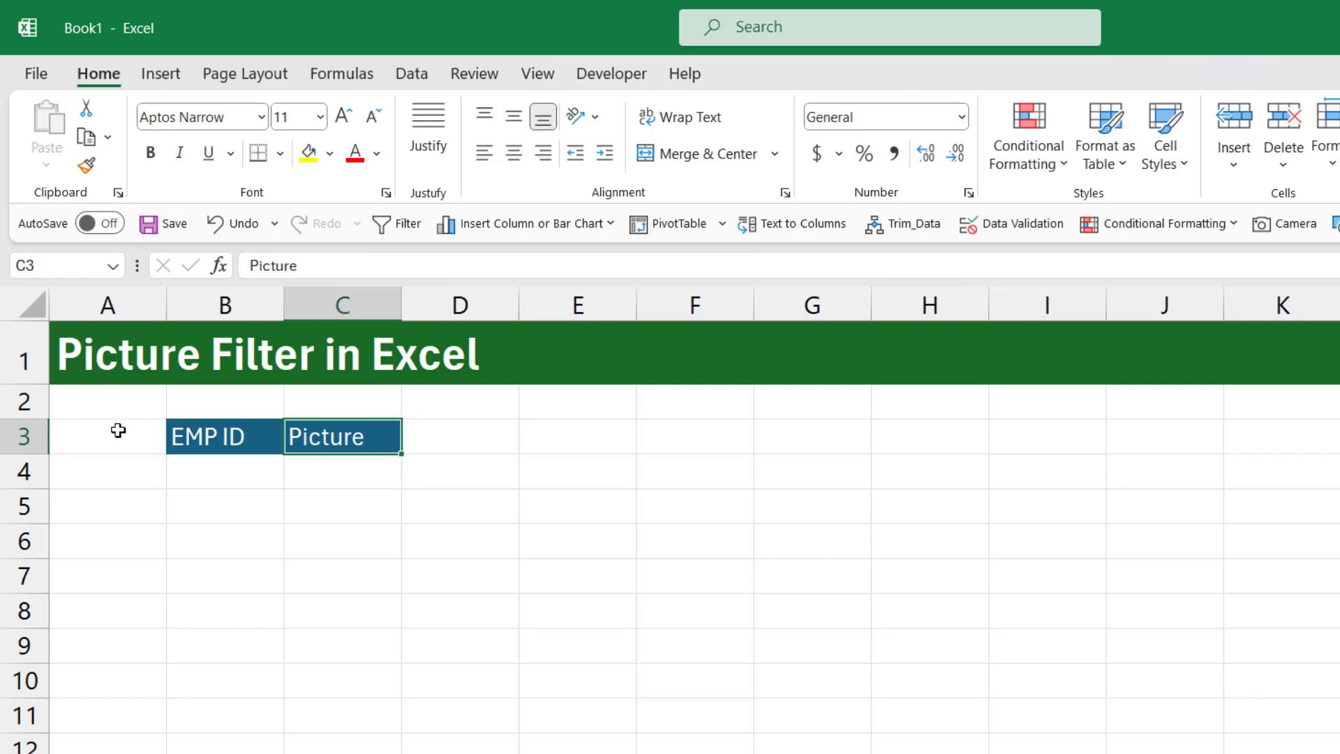
{"action": "left_click", "coordinate": [249, 476]}
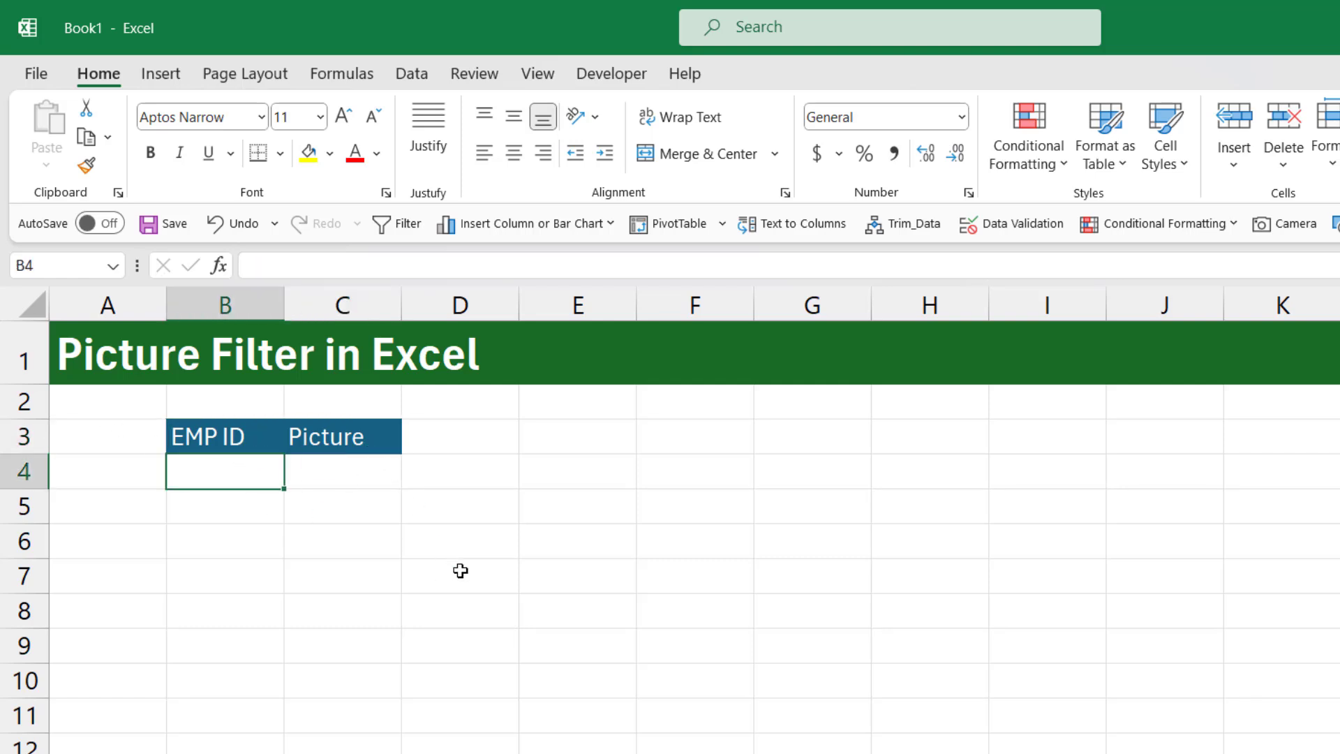
{"action": "type", "text": "1001"}
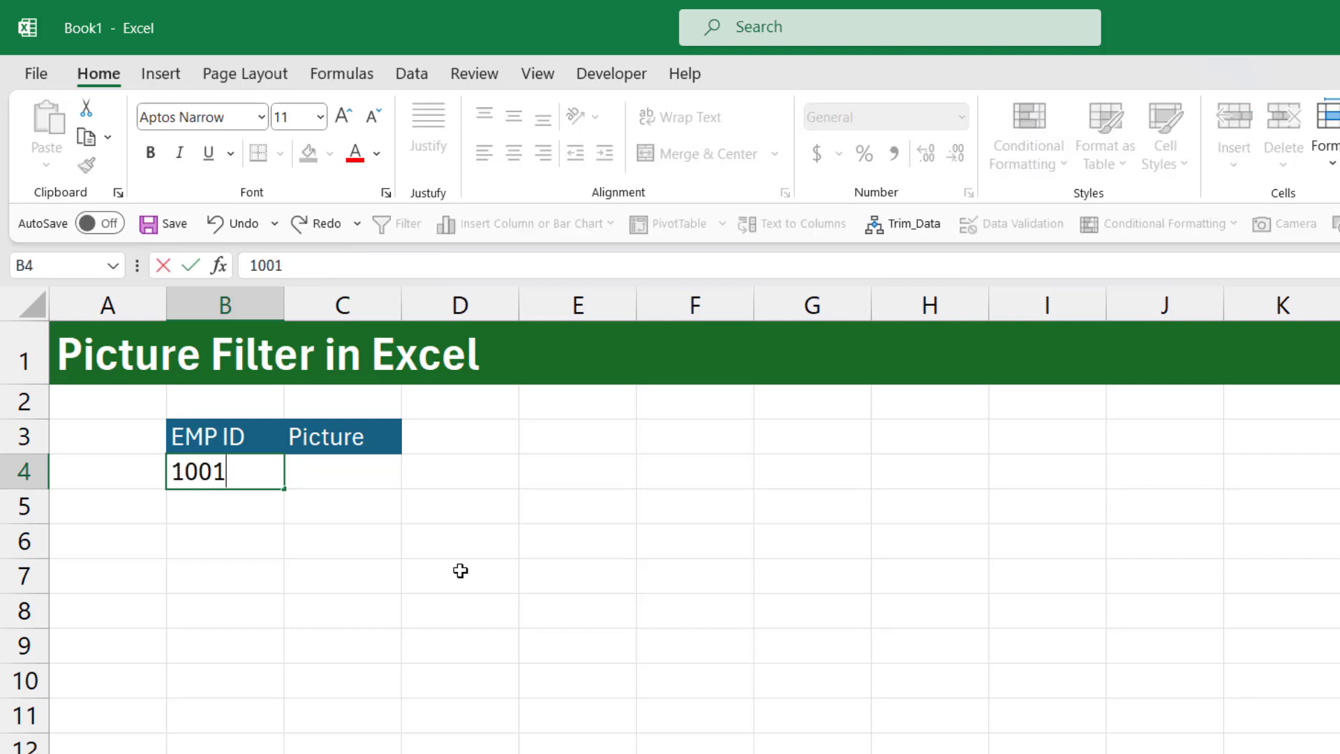
{"action": "left_click", "coordinate": [460, 571]}
{"action": "left_click", "coordinate": [265, 475]}
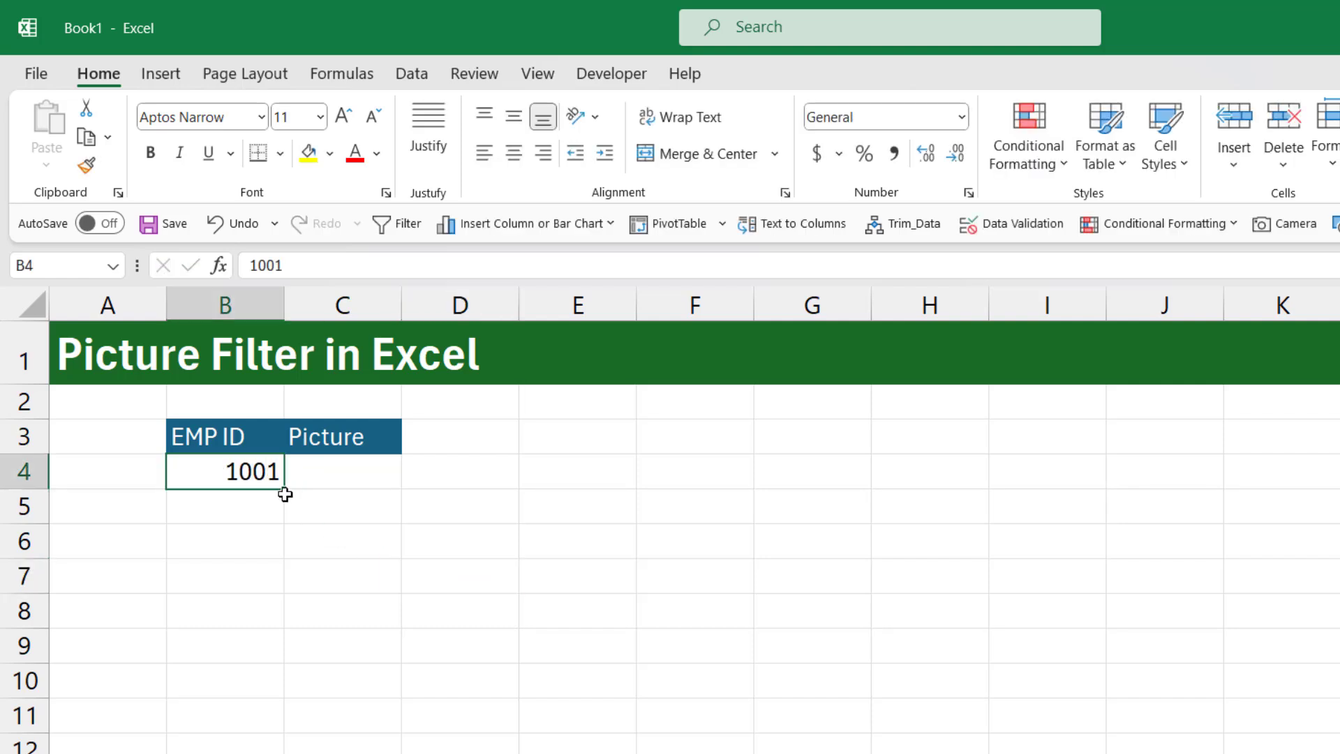
{"action": "left_click_drag", "start_coordinate": [285, 494], "coordinate": [292, 666]}
{"action": "left_click", "coordinate": [315, 680]}
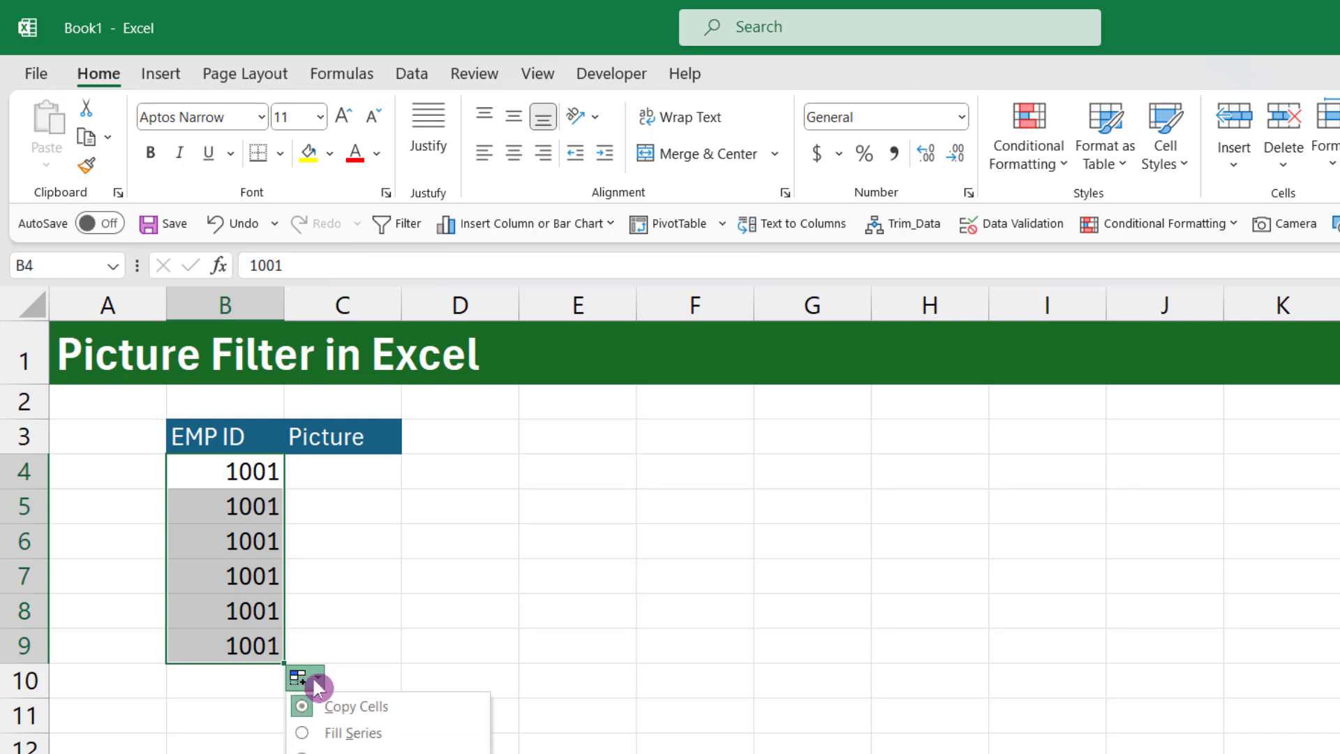
{"action": "left_click", "coordinate": [336, 731]}
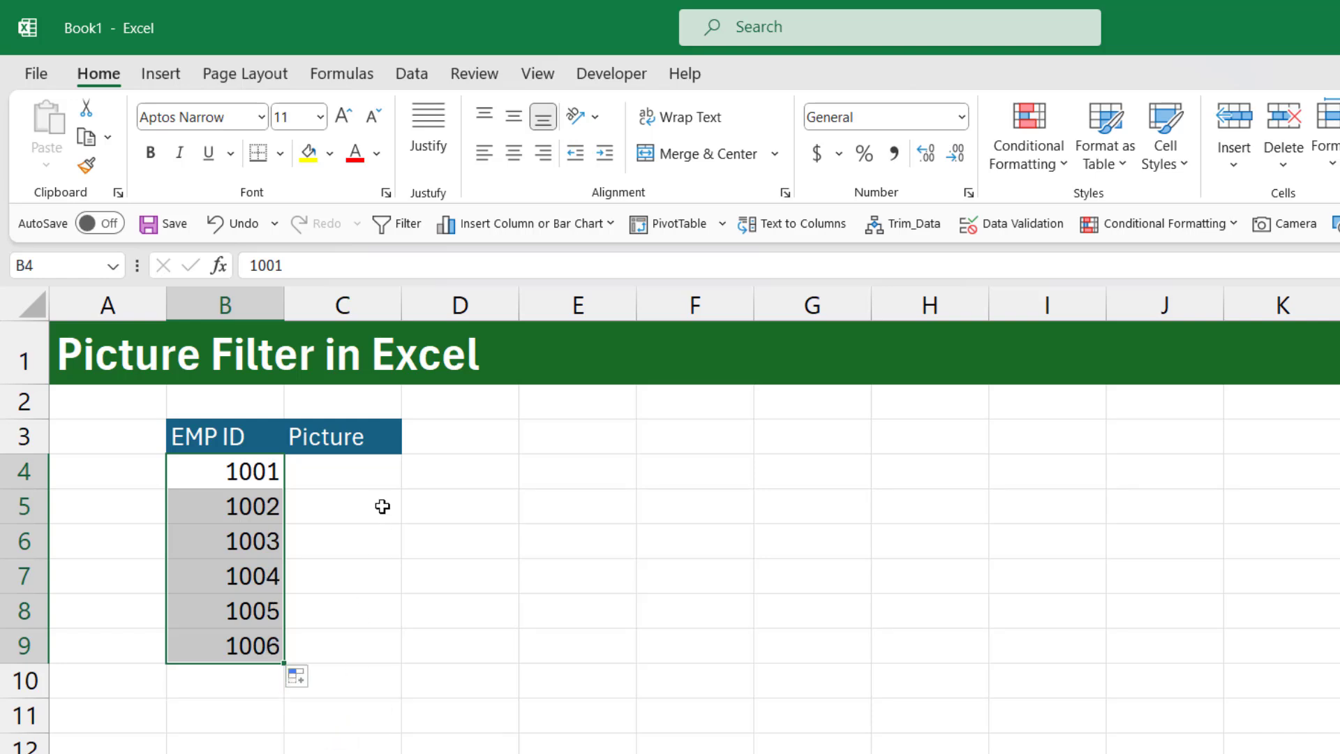
Select the first empty cell under the Picture header, C4
{"action": "left_click", "coordinate": [370, 482]}
{"action": "left_click_drag", "start_coordinate": [353, 479], "coordinate": [356, 646]}
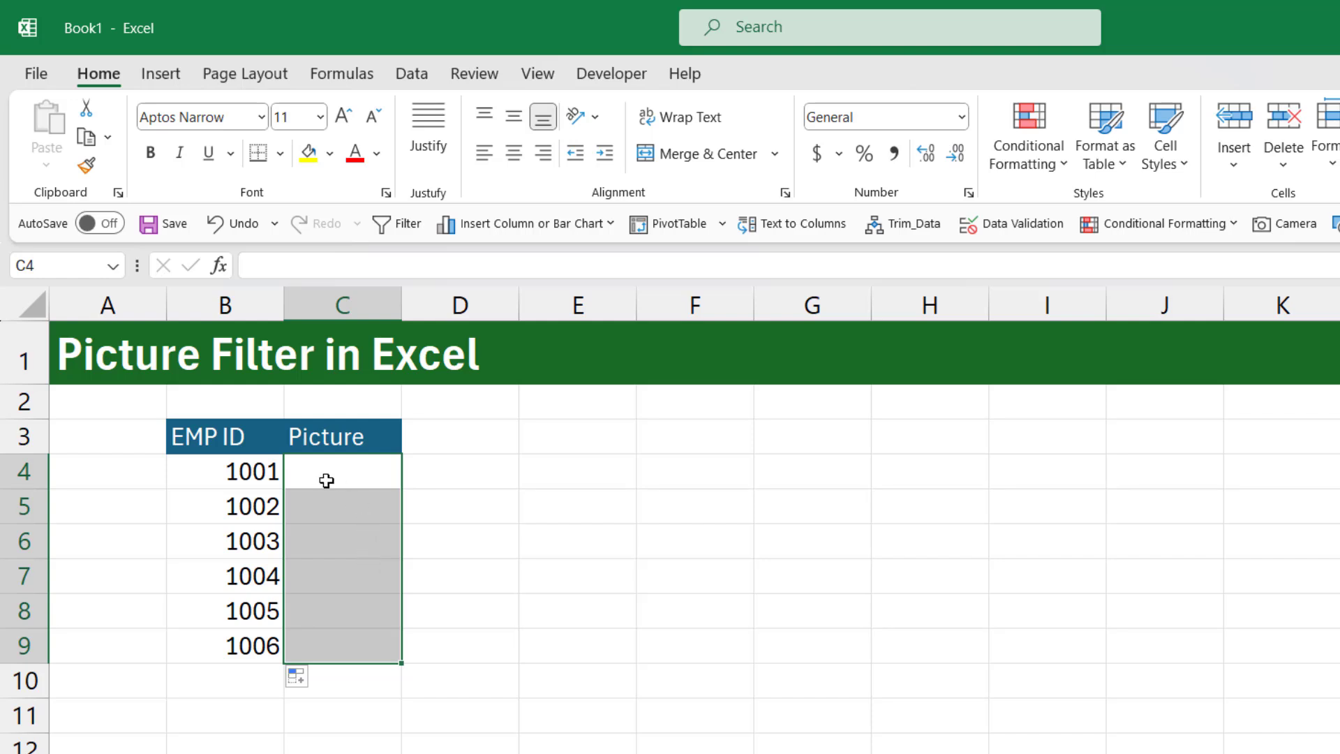
{"action": "left_click", "coordinate": [368, 478]}
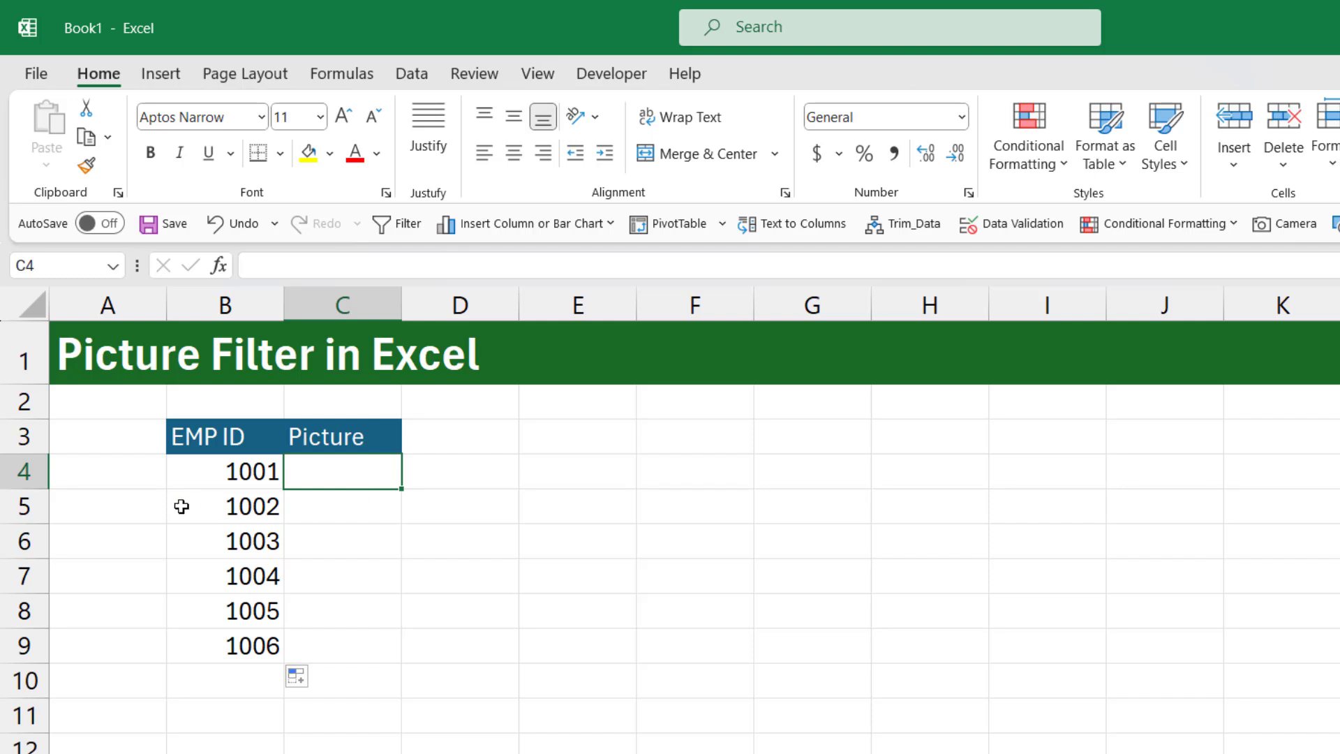
{"action": "key", "text": "ctrl+2"}
{"action": "mouse_move", "coordinate": [204, 474]}
{"action": "left_mouse_down"}
{"action": "mouse_move", "coordinate": [145, 510]}
{"action": "mouse_move", "coordinate": [173, 546]}
{"action": "left_mouse_up"}
{"action": "left_click_drag", "start_coordinate": [182, 548], "coordinate": [137, 637]}
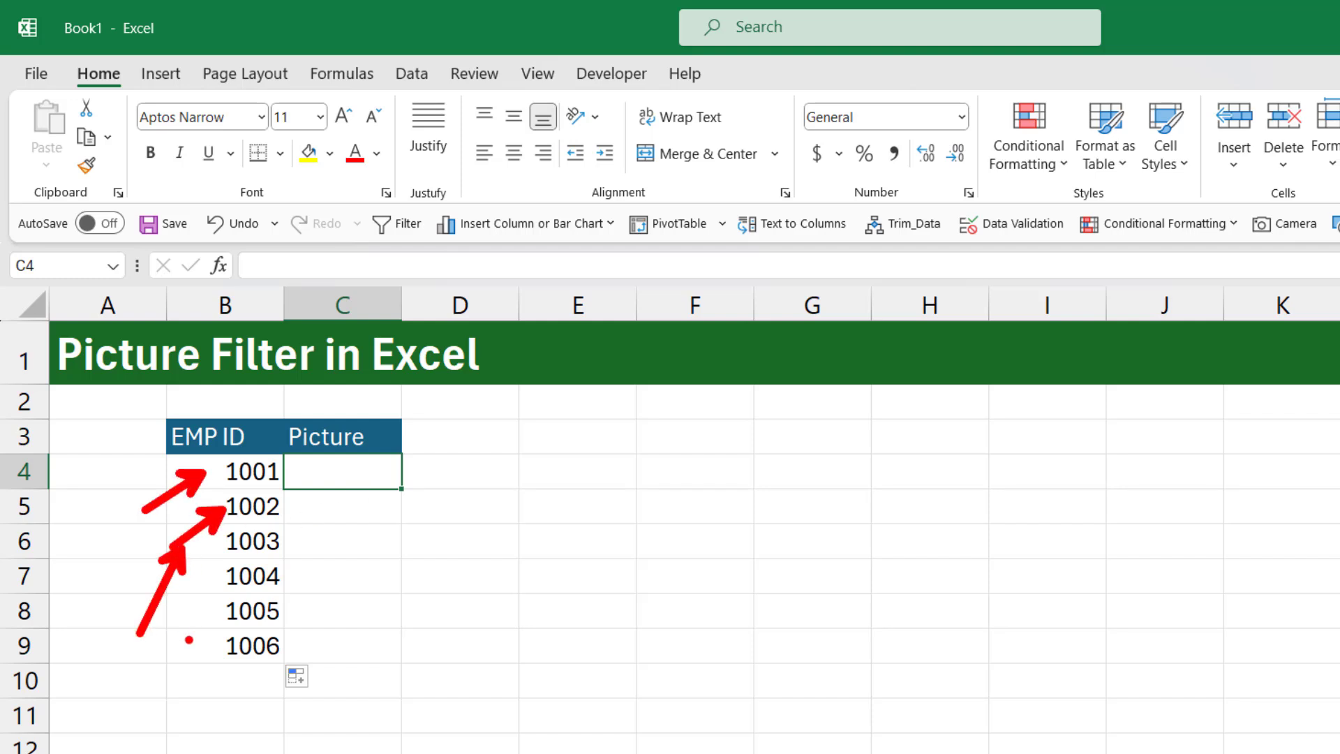
{"action": "key", "text": "Escape"}
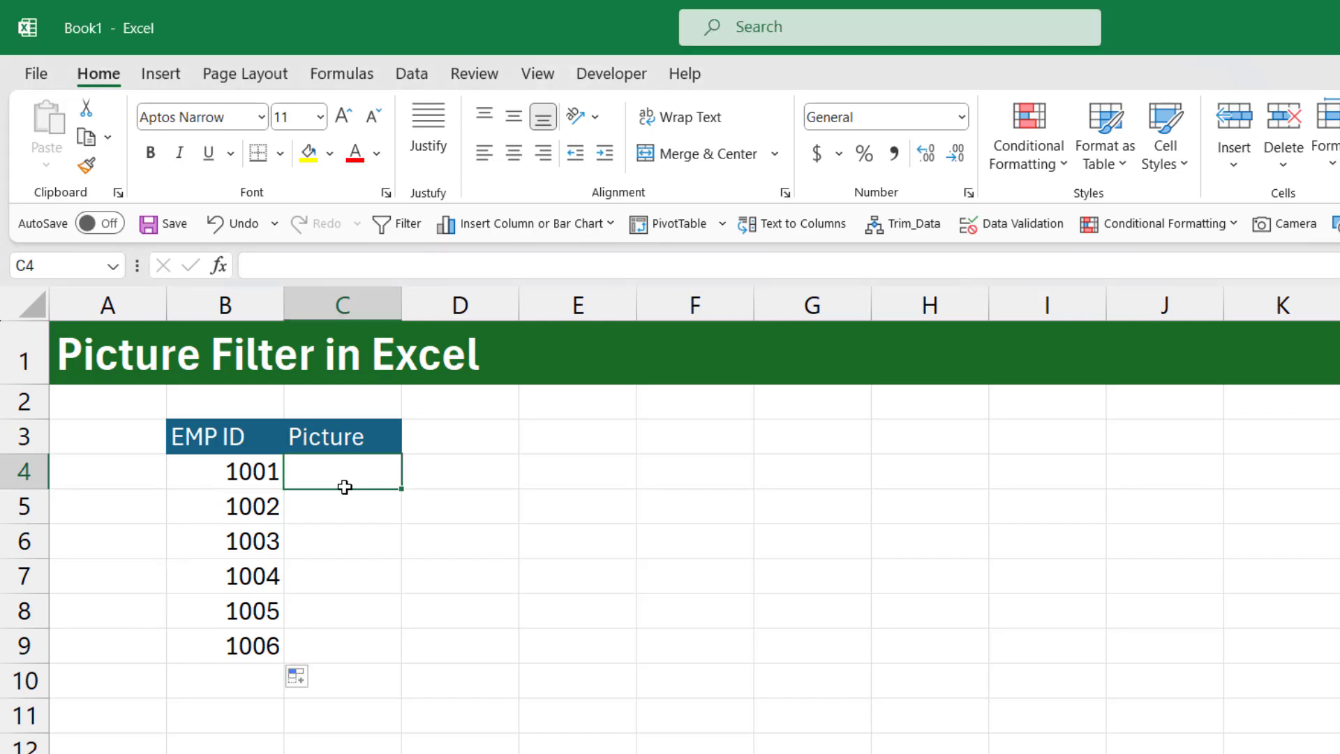
Start inserting pictures from this device with the Place in Cell option
{"action": "left_click", "coordinate": [160, 73]}
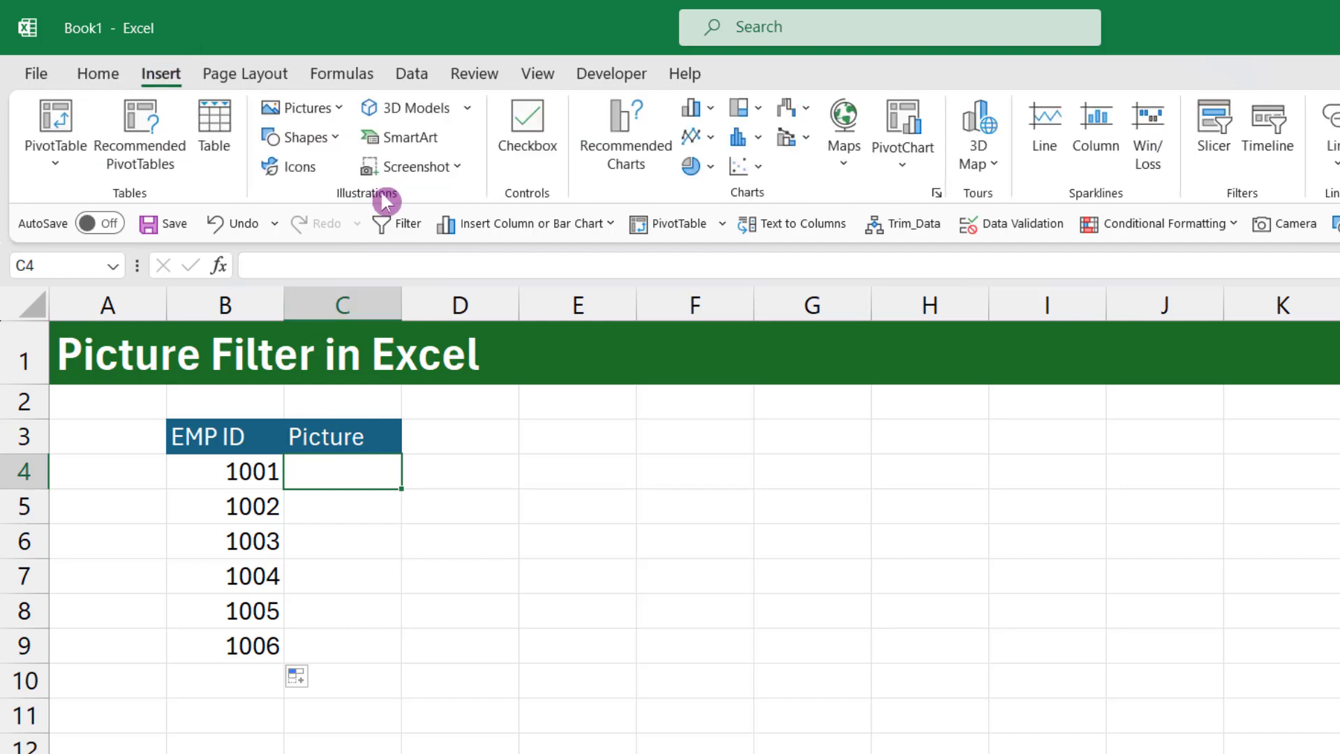
{"action": "left_click", "coordinate": [308, 113]}
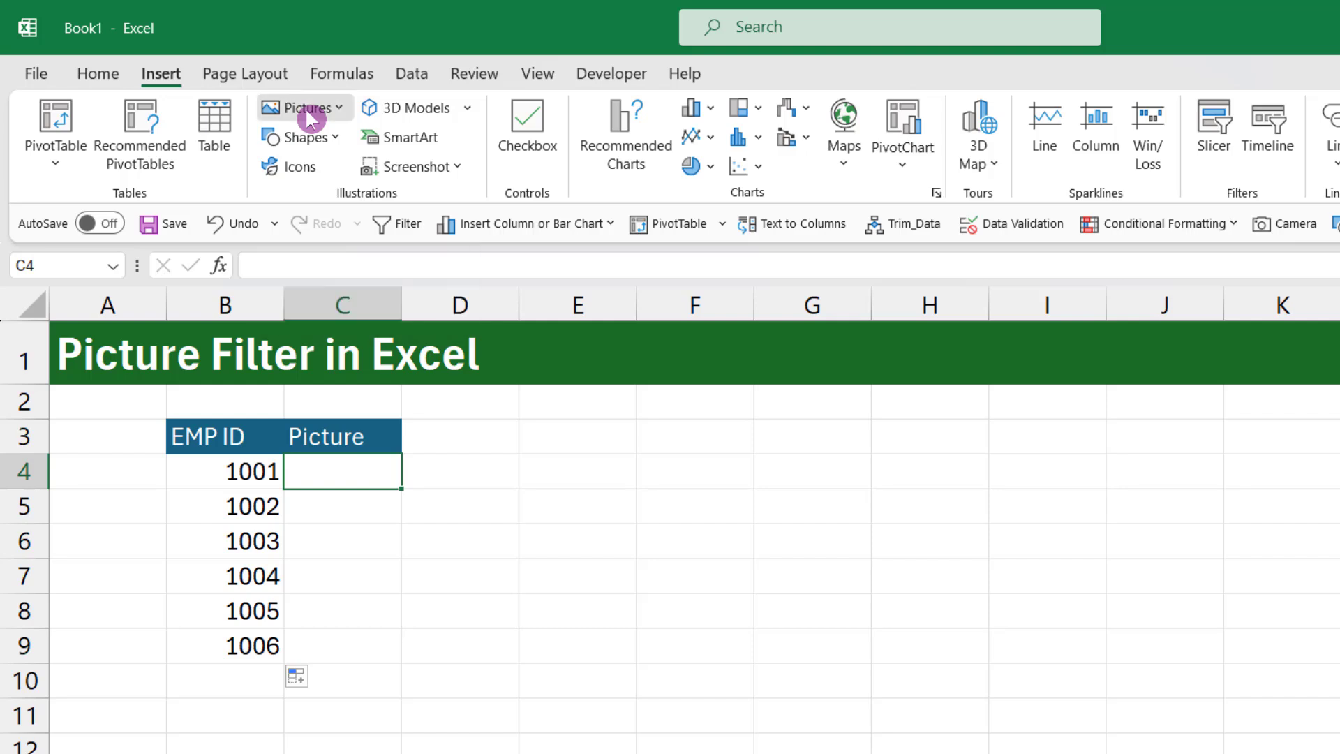
{"action": "mouse_move", "coordinate": [412, 145]}
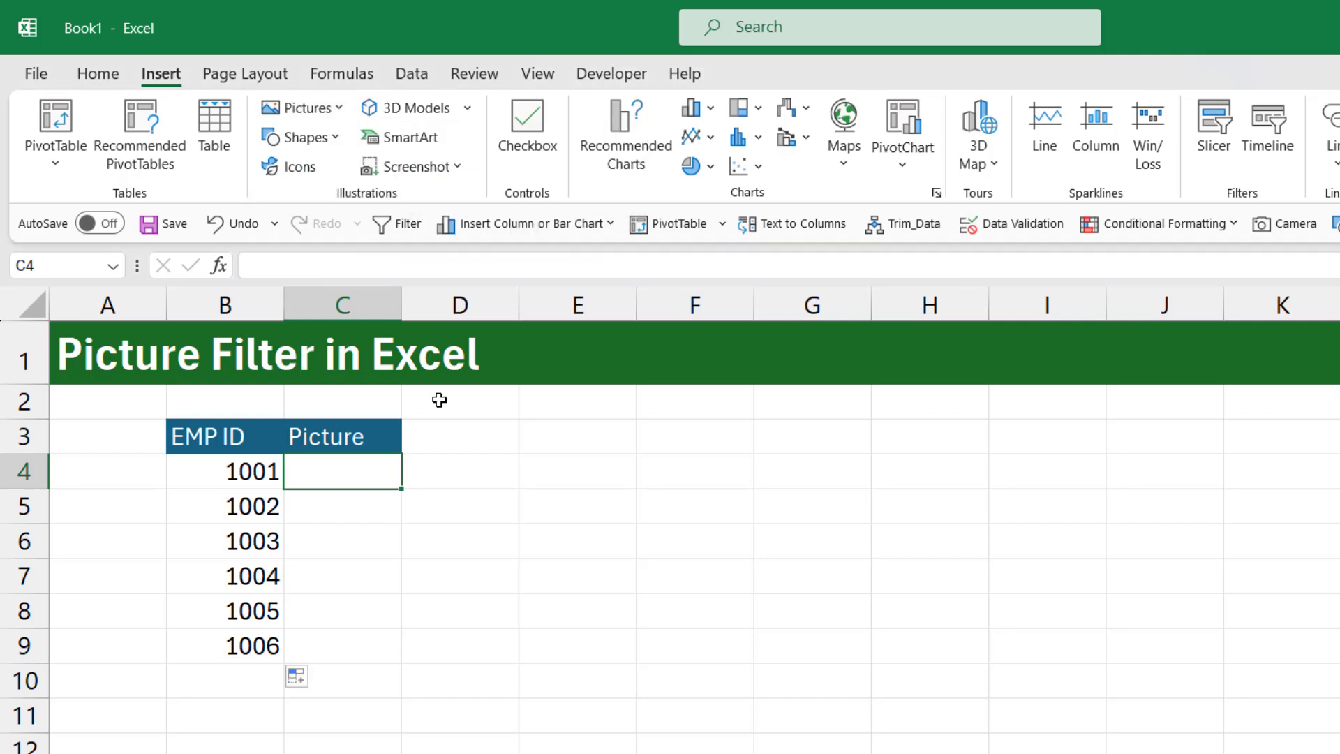
{"action": "left_click", "coordinate": [305, 106]}
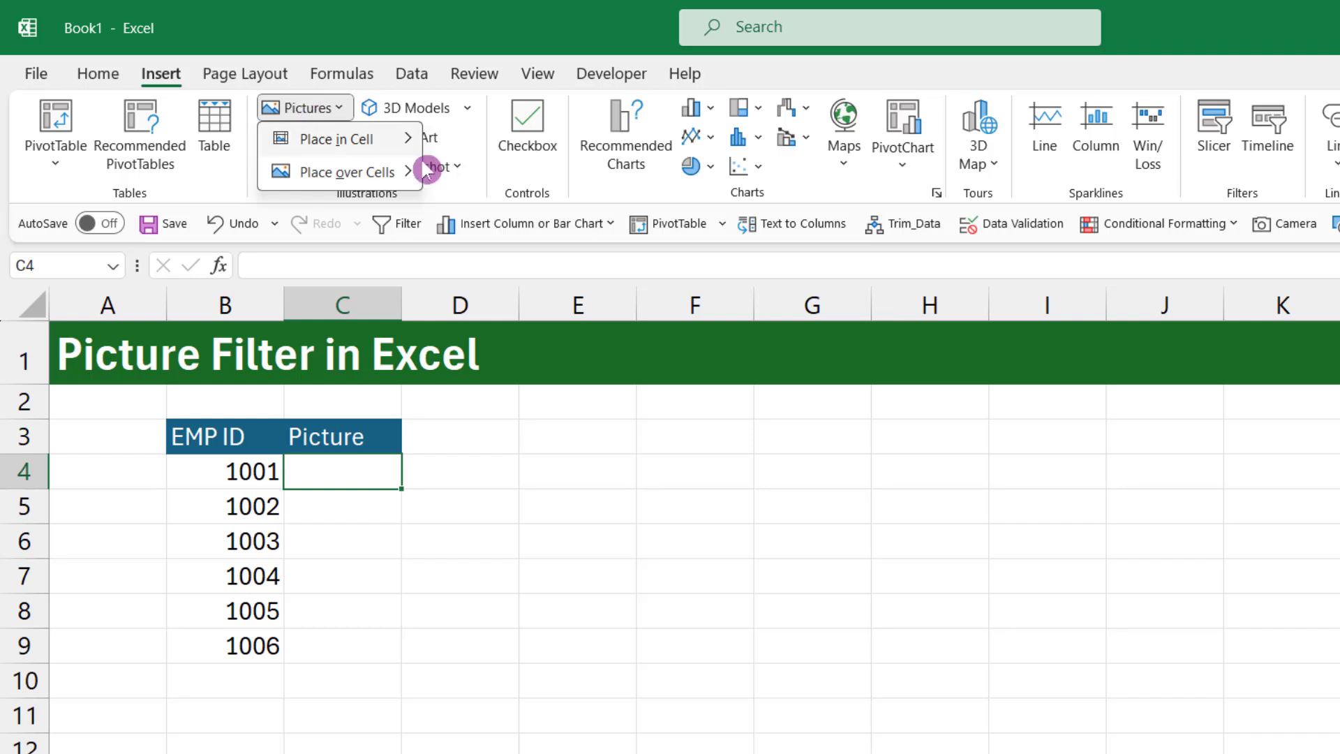
{"action": "mouse_move", "coordinate": [398, 140]}
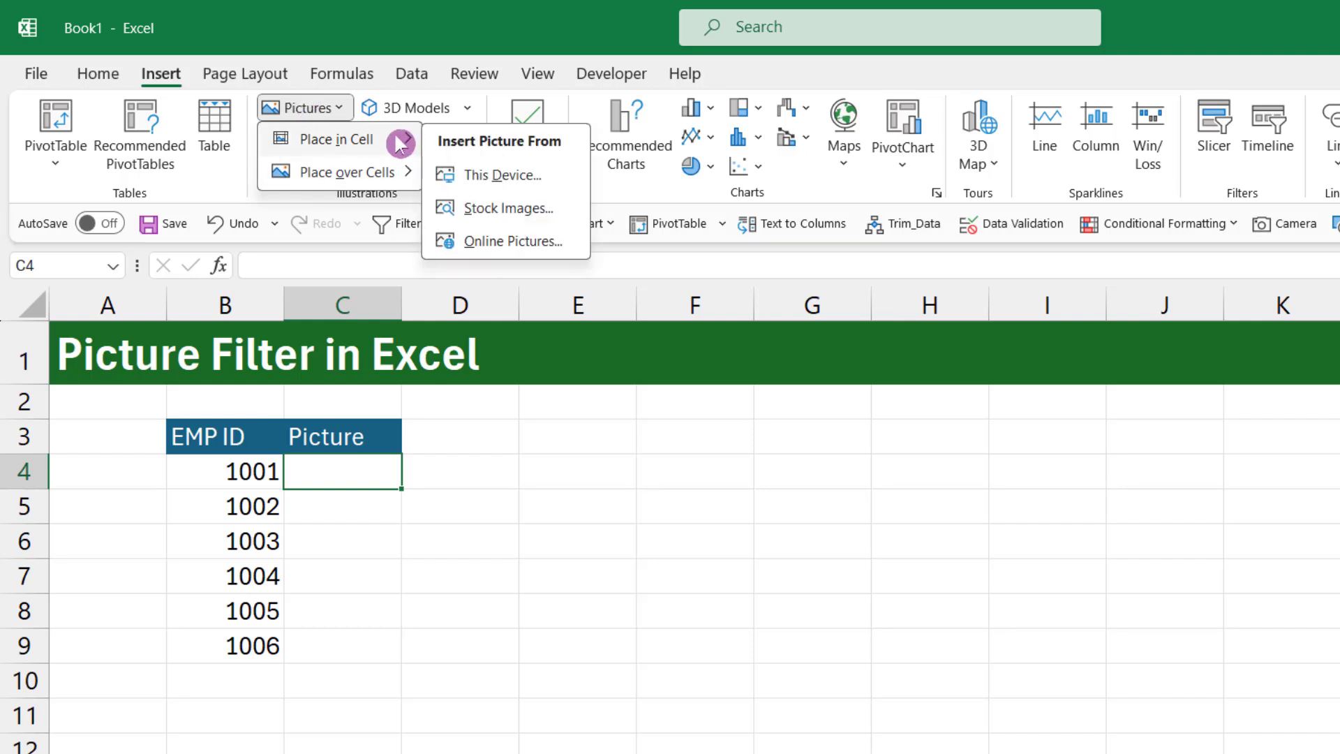
{"action": "left_click", "coordinate": [538, 178]}
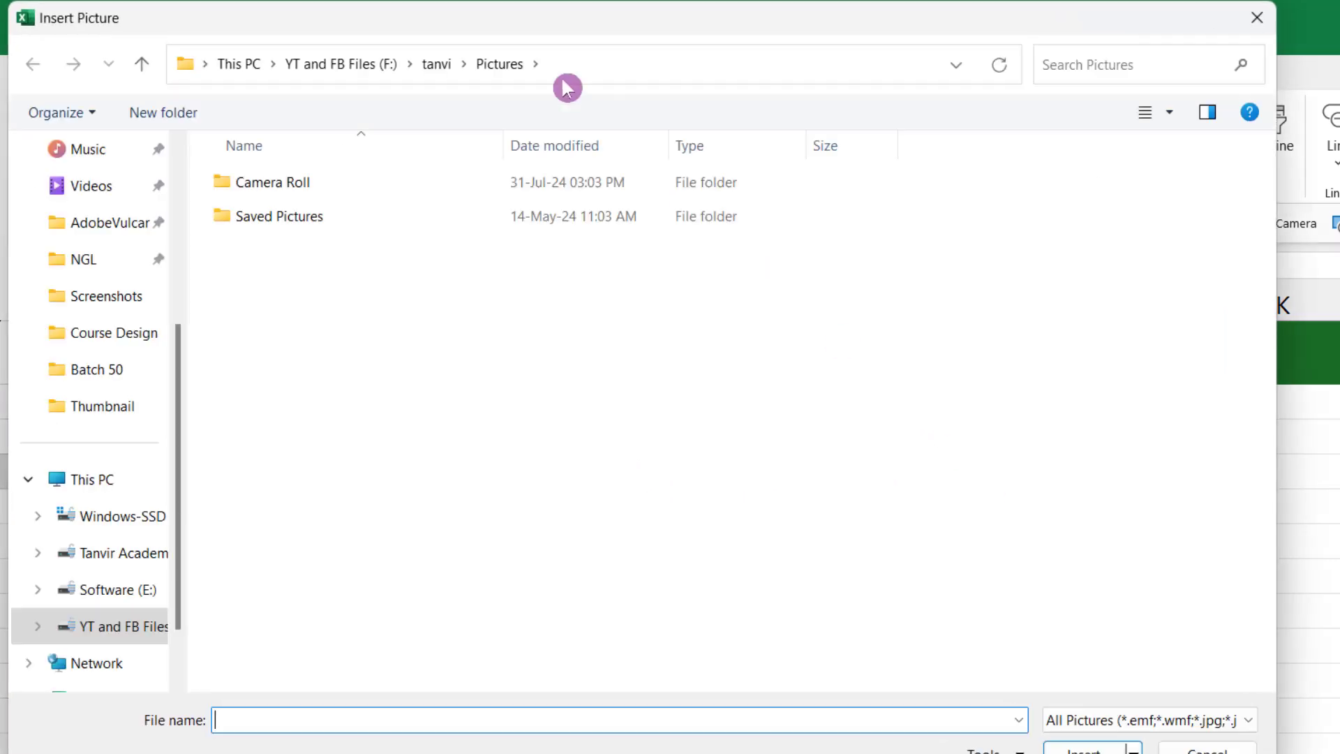
{"action": "left_click_drag", "start_coordinate": [263, 20], "coordinate": [747, 20]}
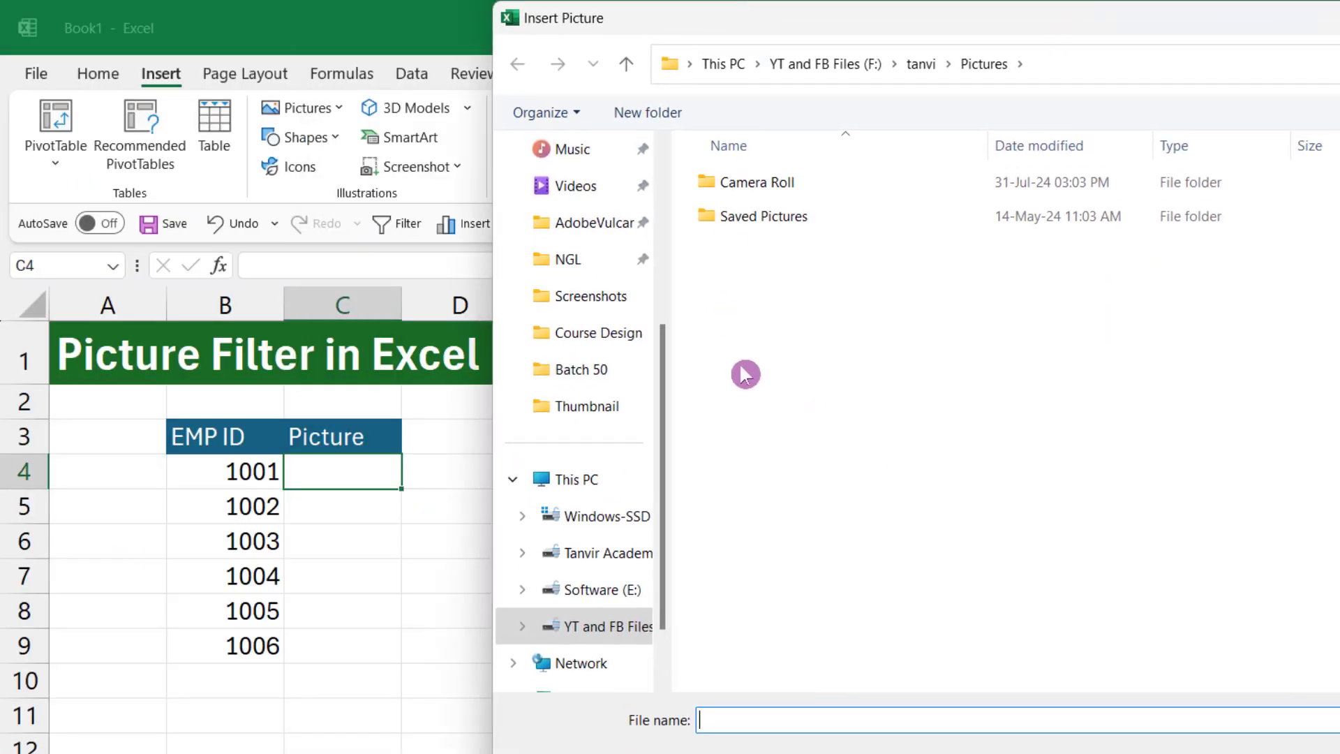
Insert all six pictures, numbered 1001 to 1006, from the PNG Files > Passport Pic folder on the F: drive
{"action": "left_click", "coordinate": [615, 632]}
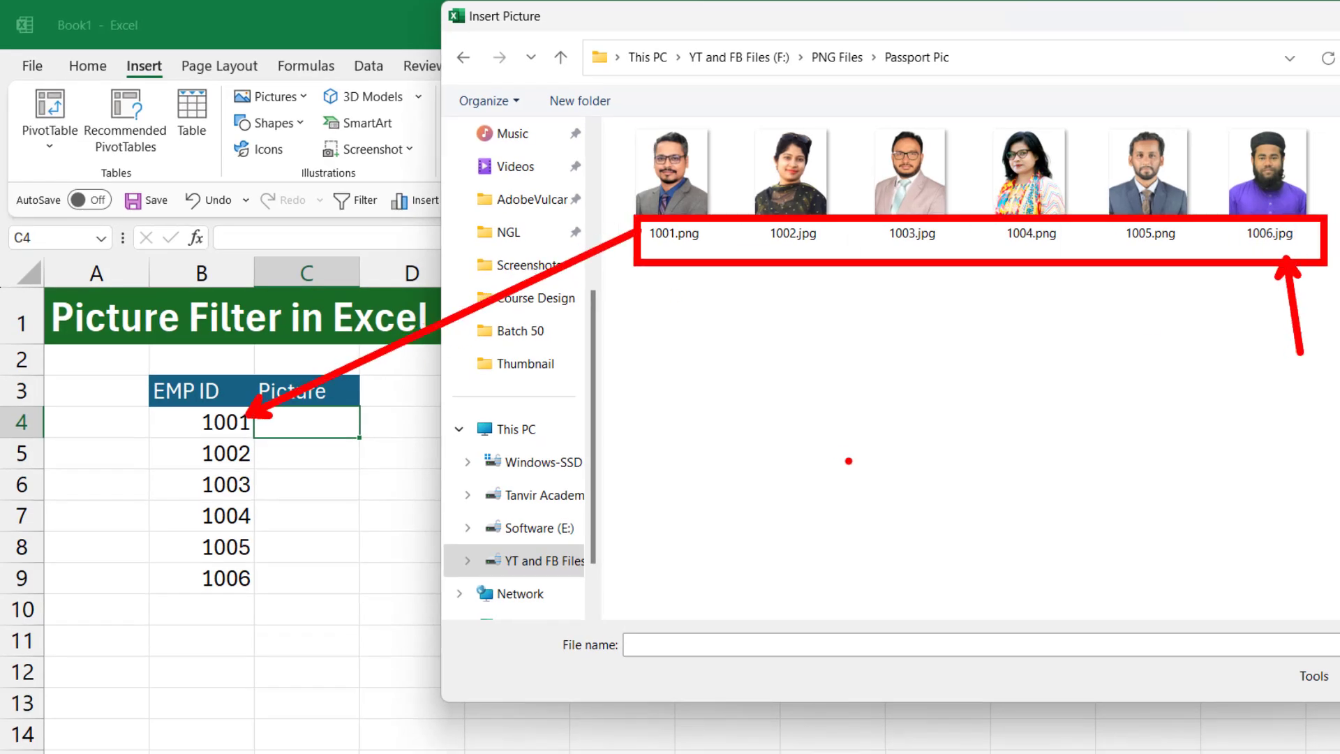
{"action": "mouse_move", "coordinate": [649, 290]}
{"action": "left_mouse_down"}
{"action": "mouse_move", "coordinate": [1337, 136]}
{"action": "mouse_move", "coordinate": [1336, 171]}
{"action": "left_mouse_up"}
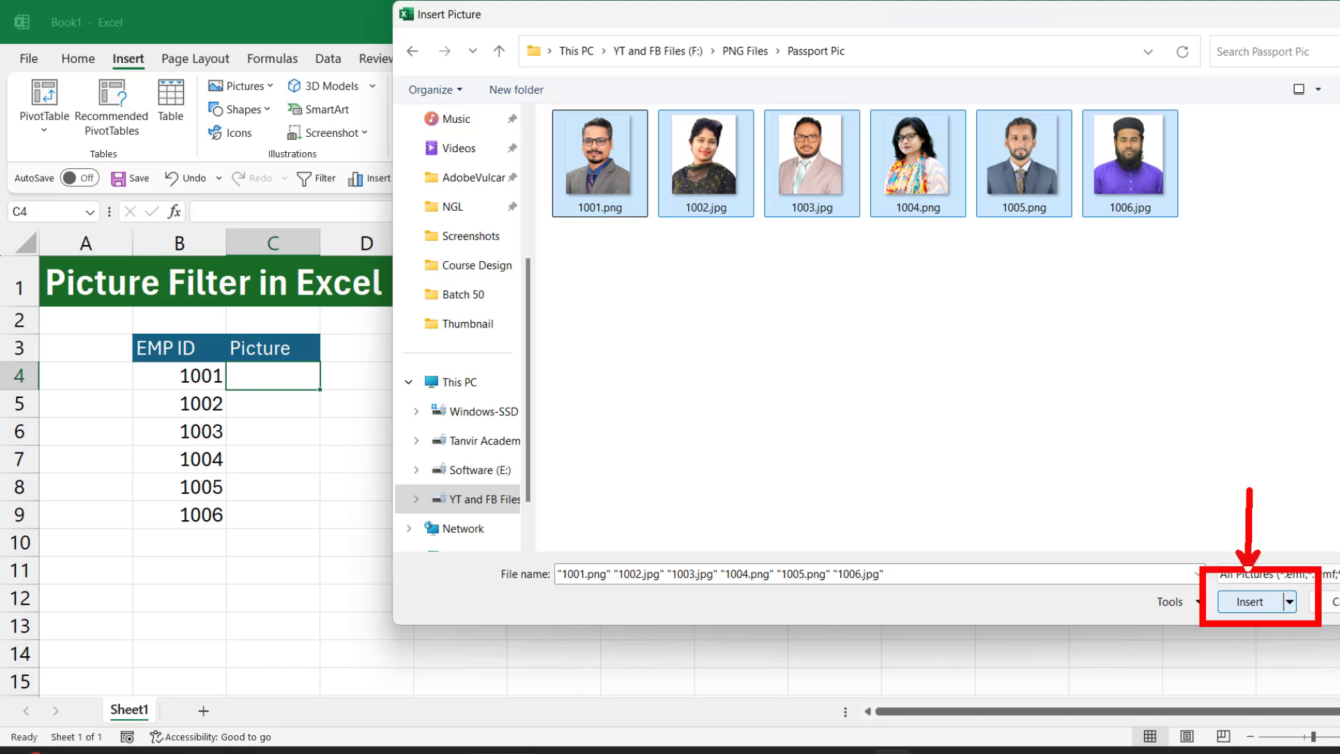
{"action": "left_click", "coordinate": [1253, 607]}
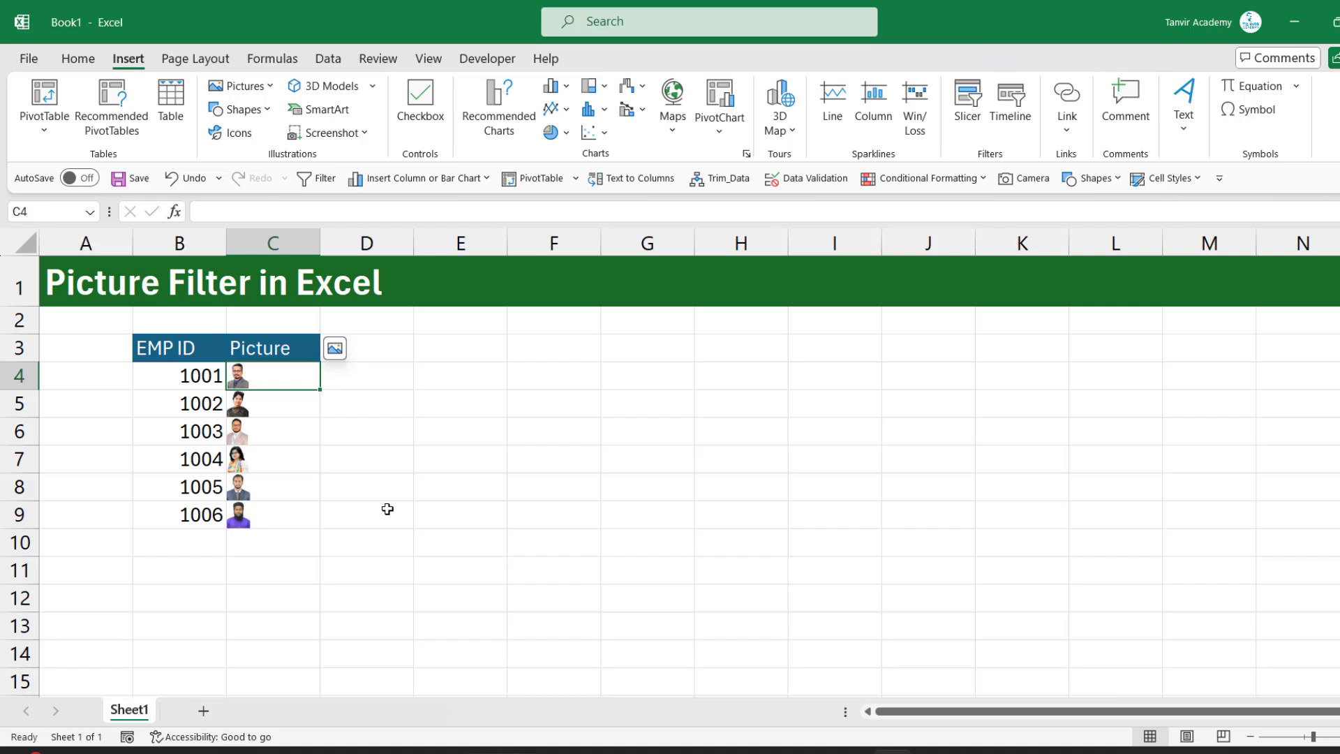
AutoFit column C to its contents and make rows 4 to 9 nearly twice as tall to enlarge the pictures
{"action": "left_click", "coordinate": [275, 460]}
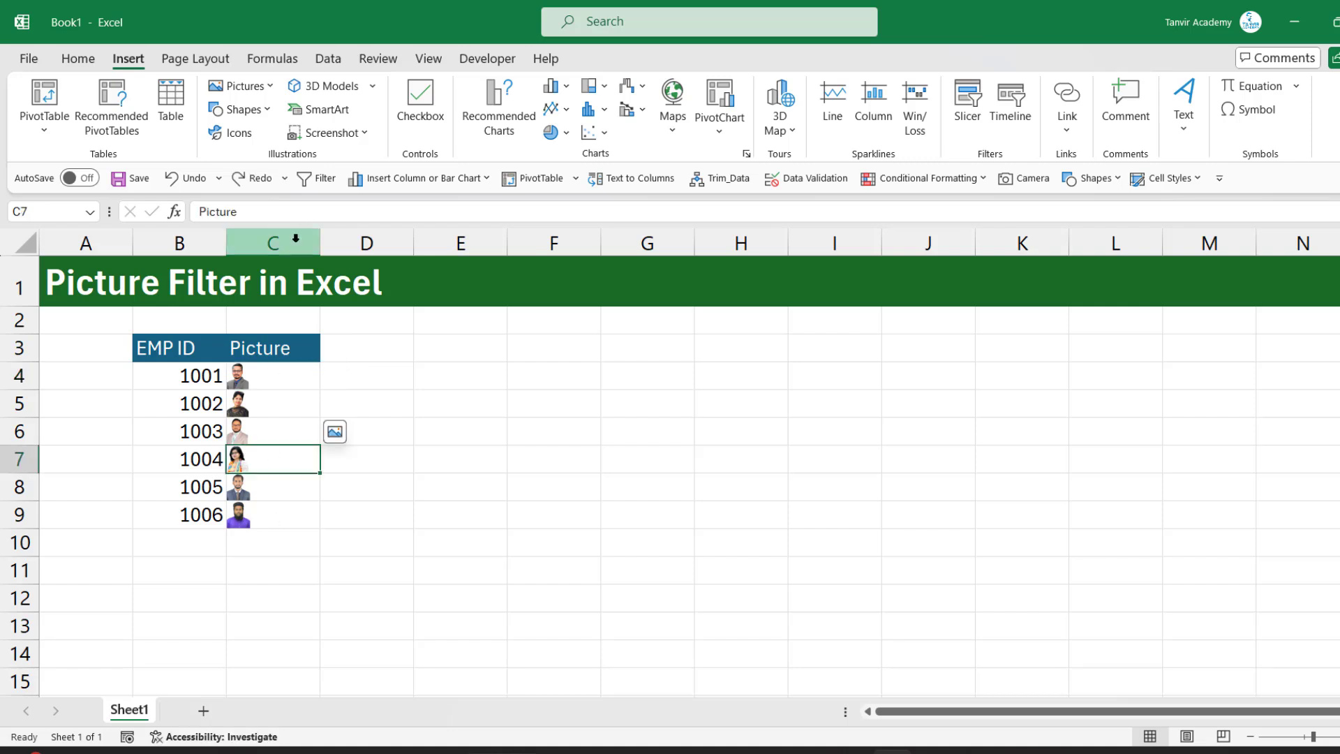
{"action": "left_click", "coordinate": [286, 241]}
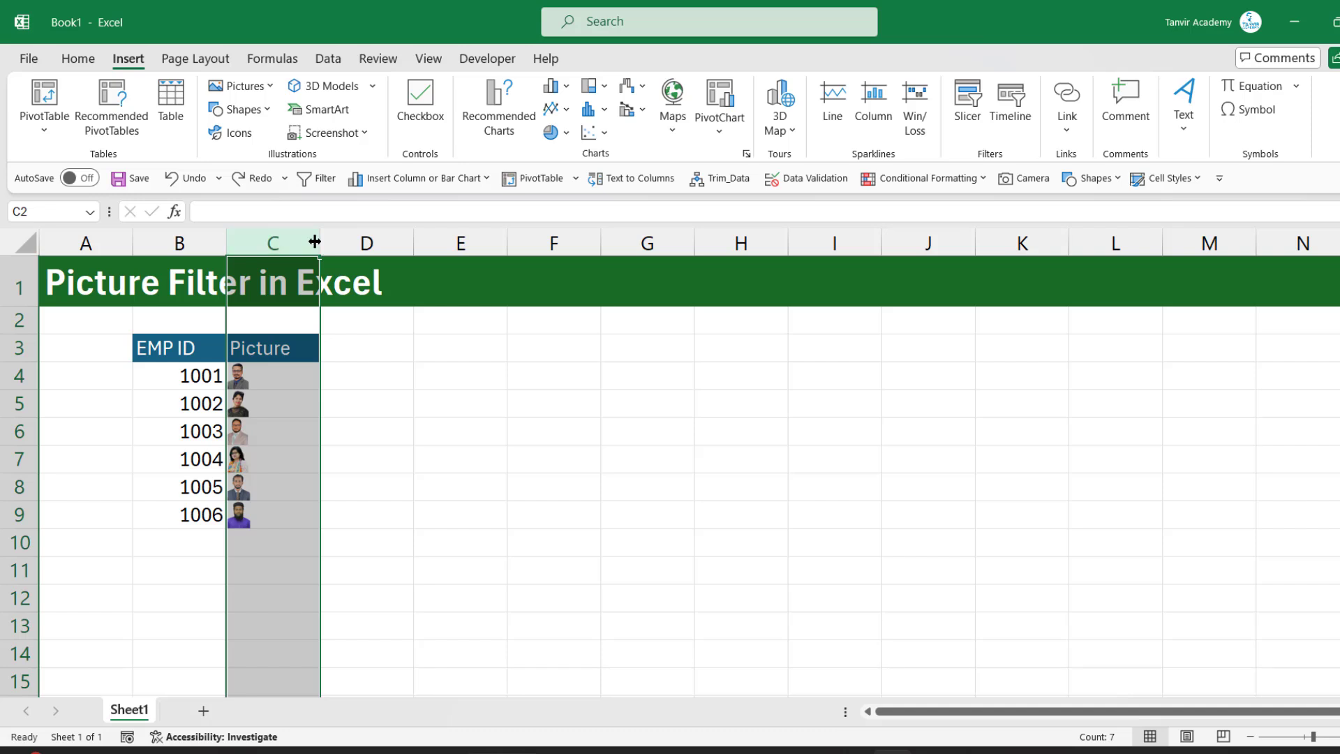
{"action": "double_click", "coordinate": [318, 240]}
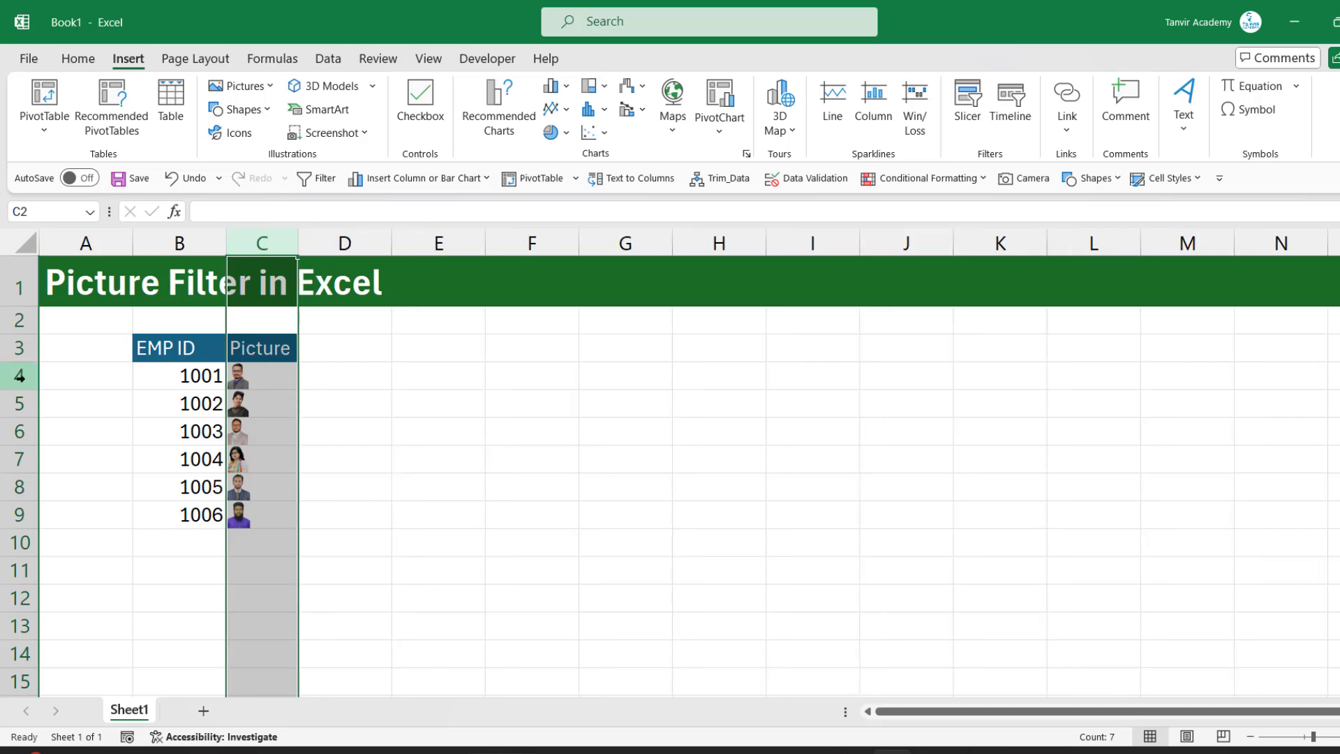
{"action": "left_click_drag", "start_coordinate": [20, 376], "coordinate": [21, 516]}
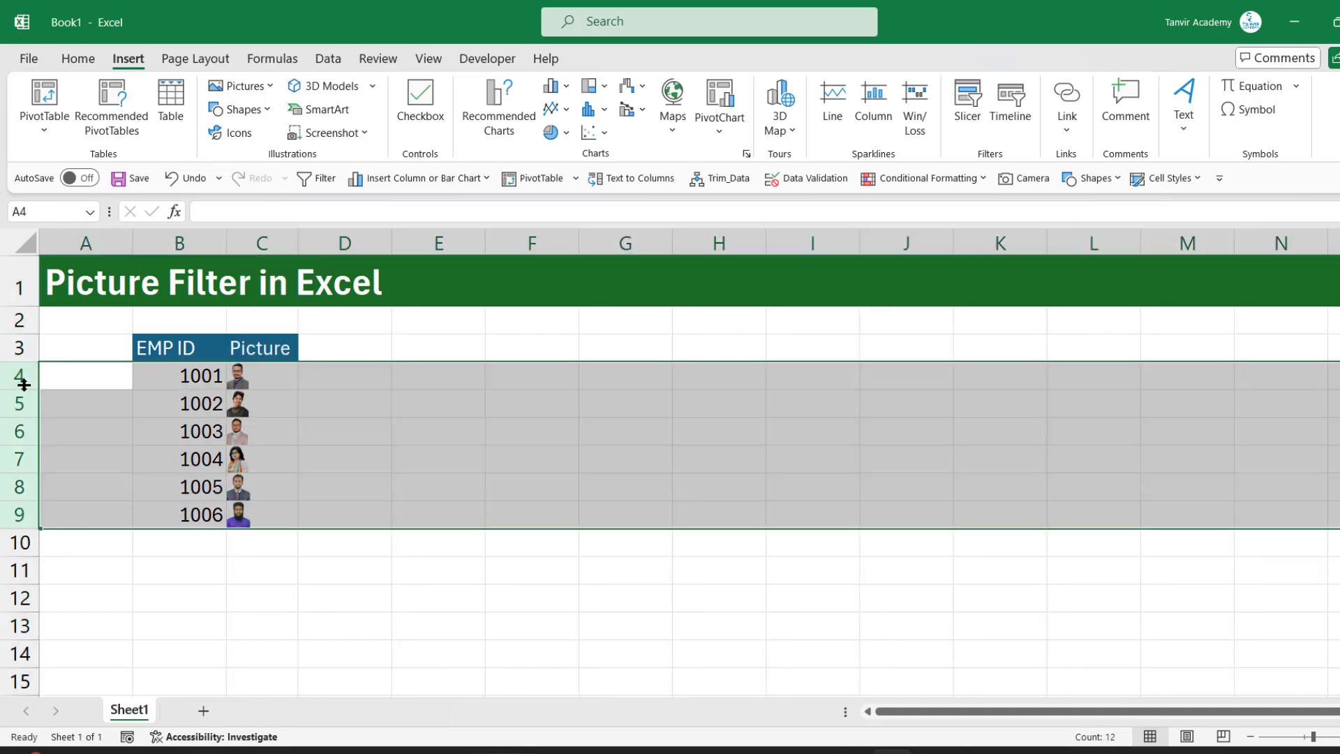
{"action": "left_click_drag", "start_coordinate": [23, 390], "coordinate": [23, 411]}
{"action": "left_click", "coordinate": [264, 455]}
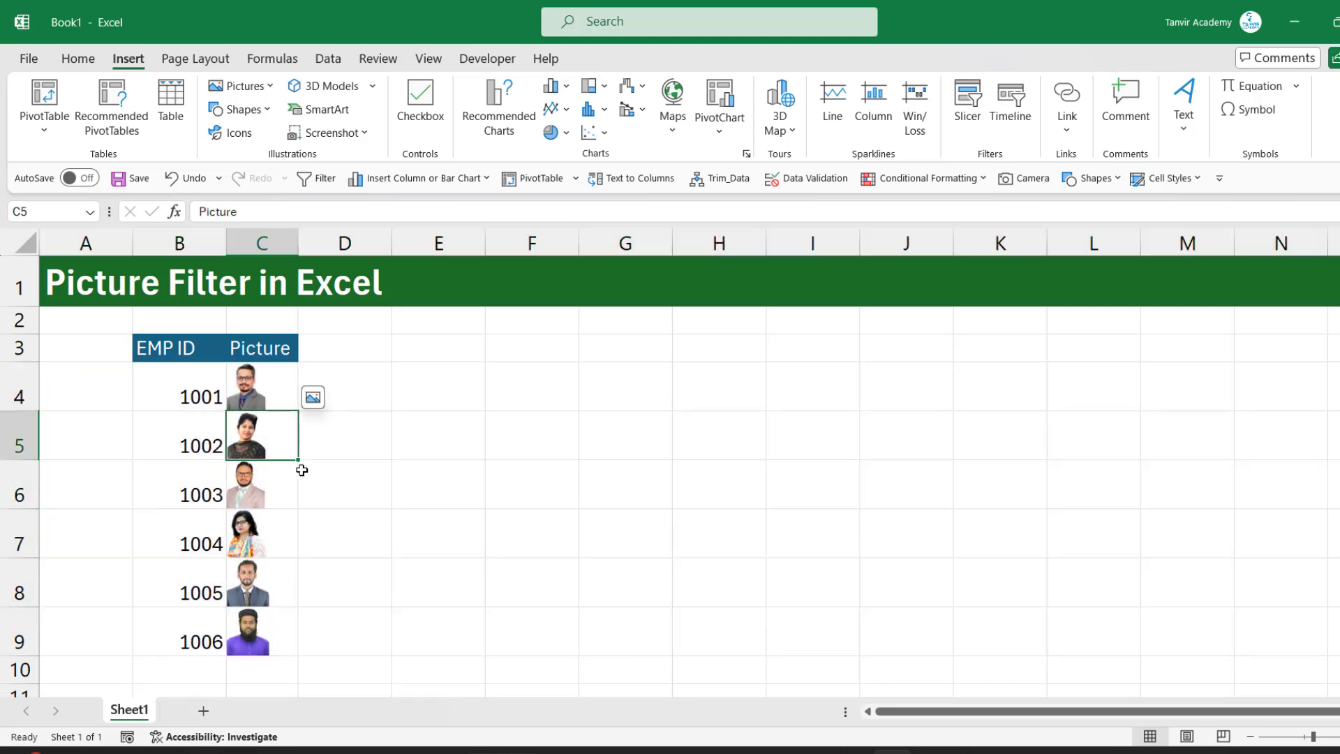
{"action": "left_click", "coordinate": [260, 391]}
Add a filter to the EMP ID and Picture headers in B3:C3
{"action": "left_click_drag", "start_coordinate": [210, 352], "coordinate": [234, 349]}
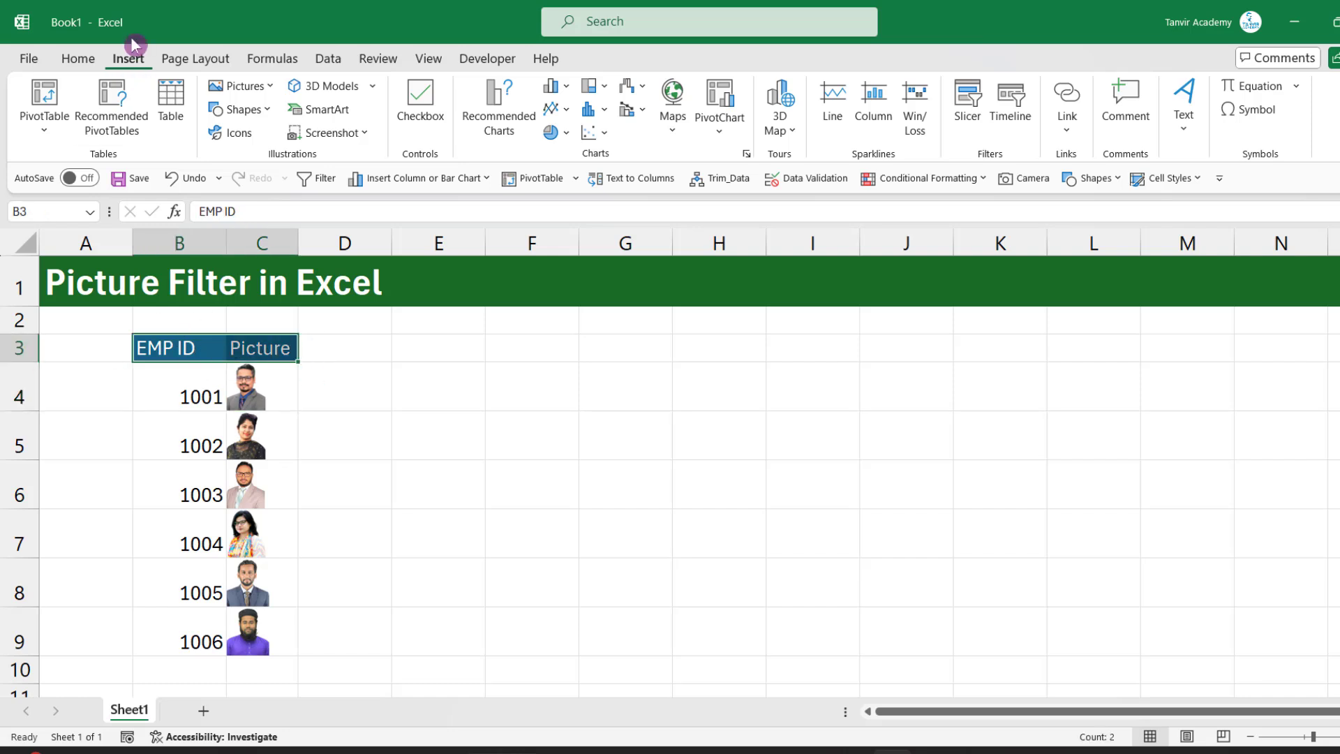
{"action": "left_click", "coordinate": [325, 58]}
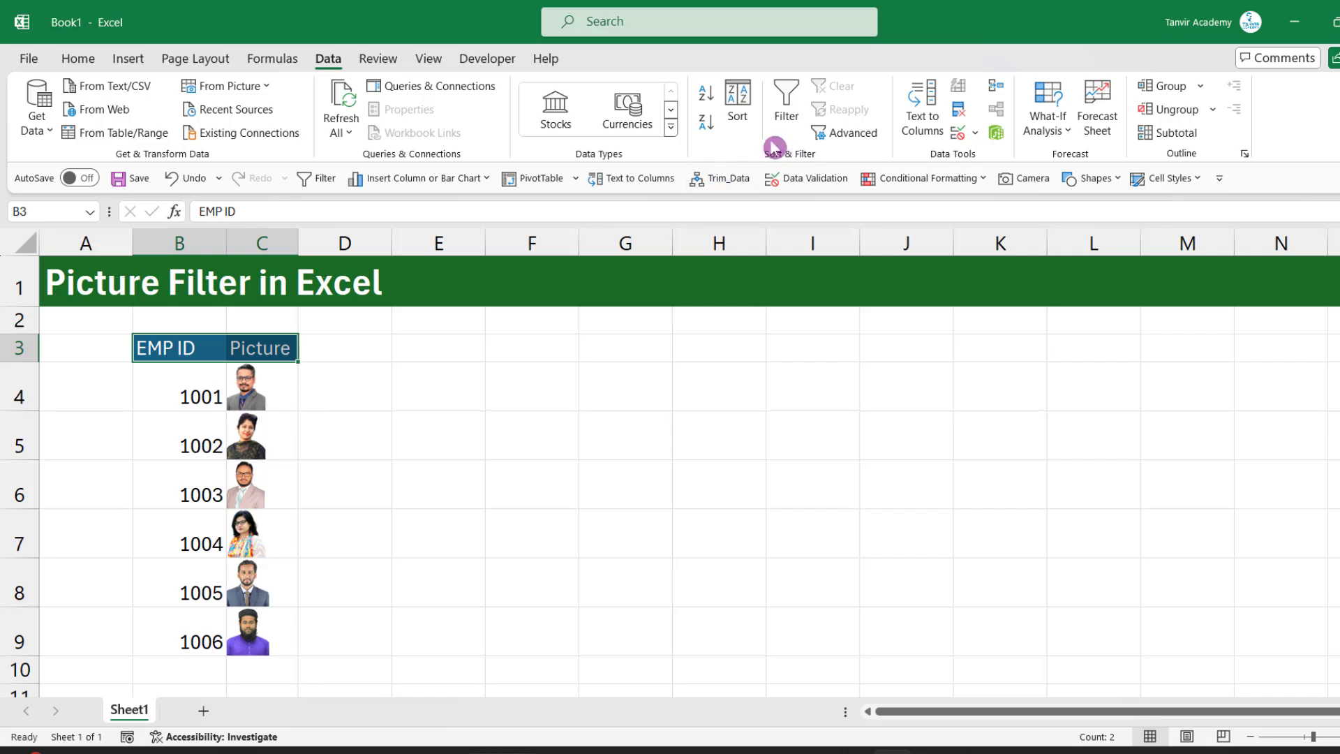
{"action": "left_click", "coordinate": [786, 108]}
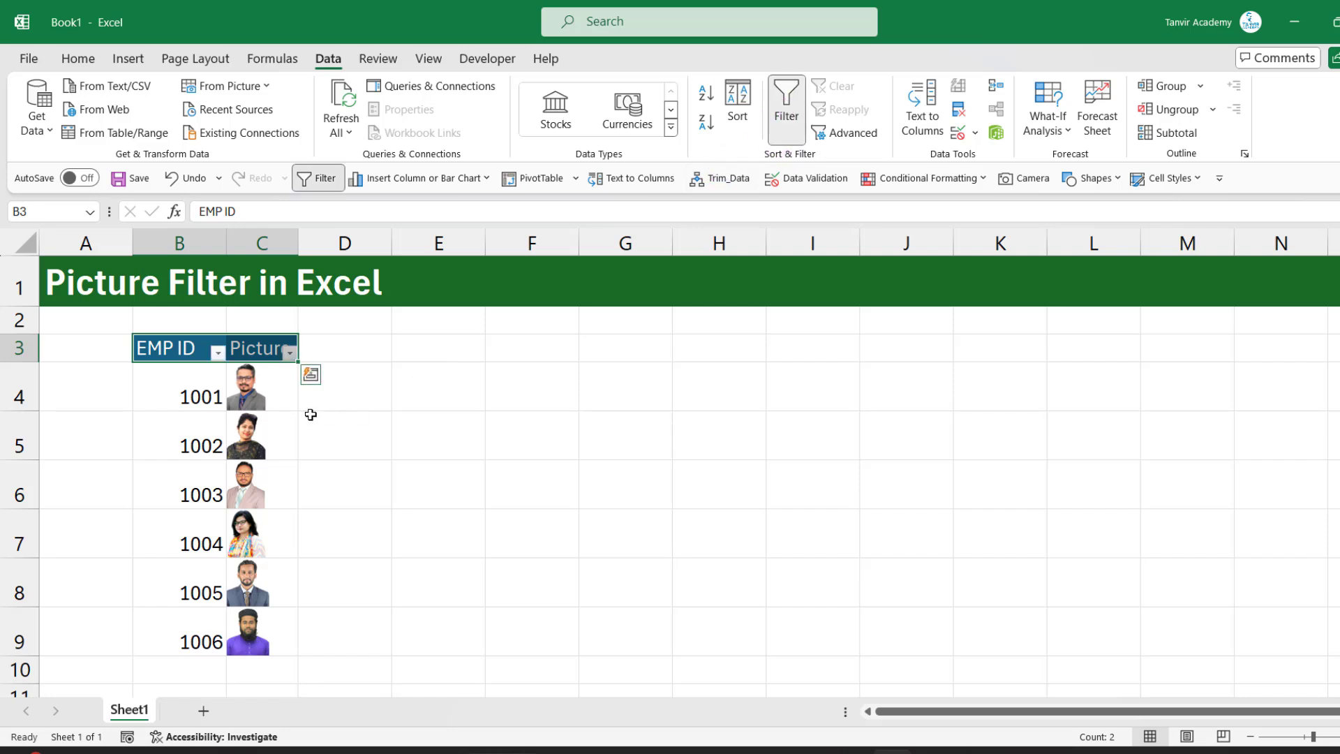
Filter the EMP ID column to show only 1002 and 1004, and clear that filter again
{"action": "left_click", "coordinate": [225, 354]}
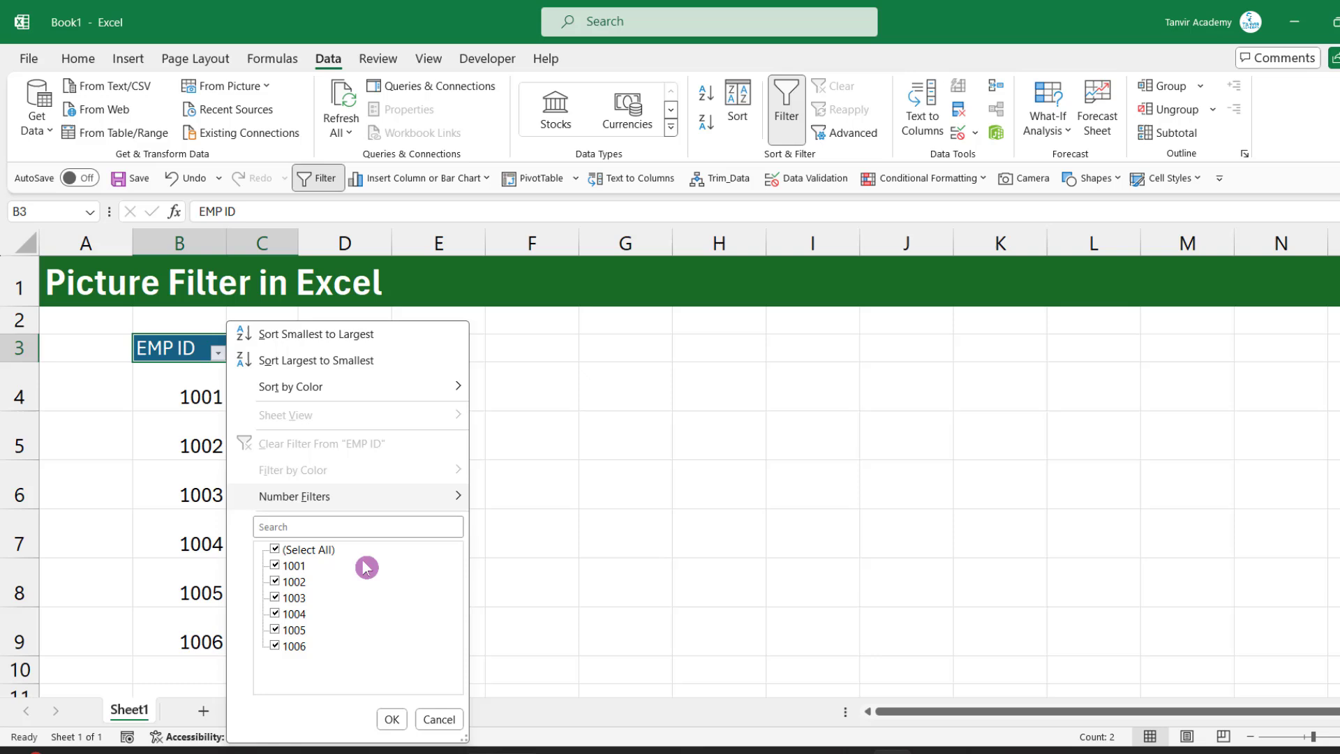
{"action": "left_click", "coordinate": [324, 548]}
{"action": "left_click", "coordinate": [296, 581]}
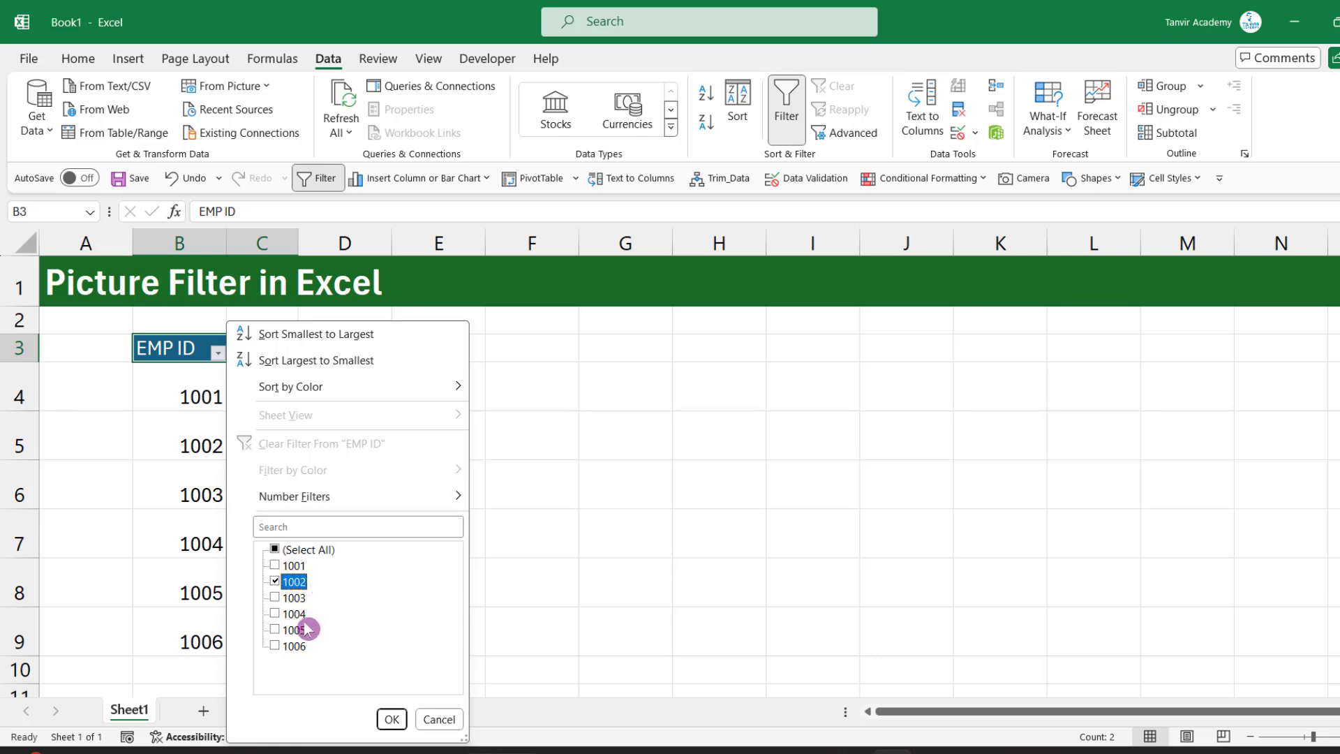
{"action": "left_click", "coordinate": [299, 615]}
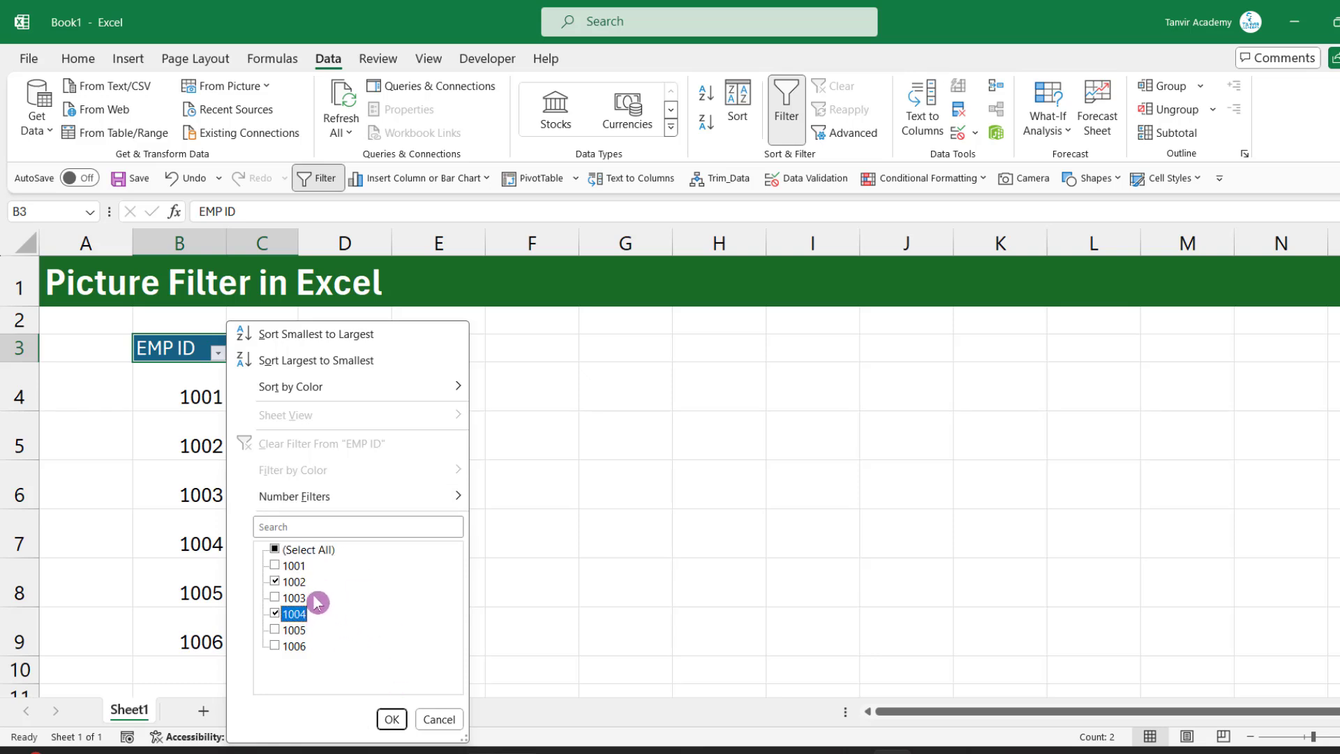
{"action": "left_click", "coordinate": [392, 720]}
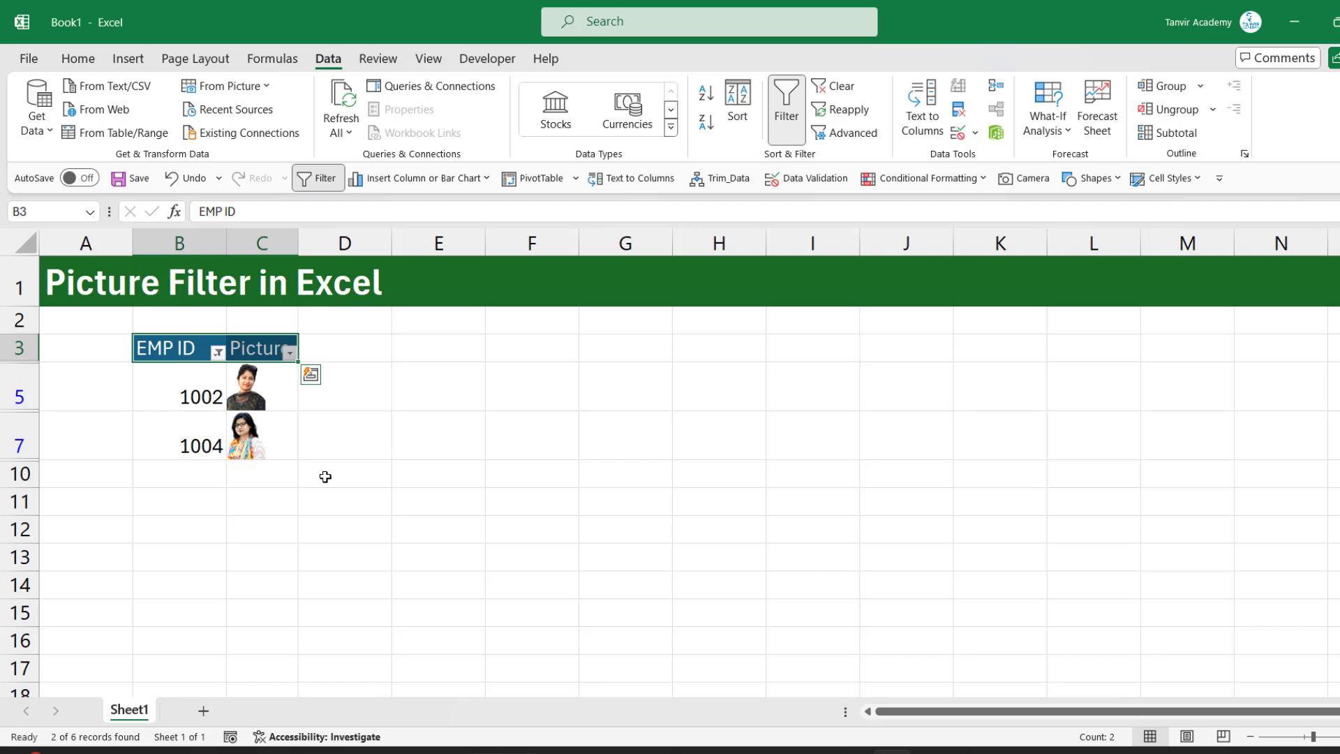
{"action": "left_click", "coordinate": [328, 391]}
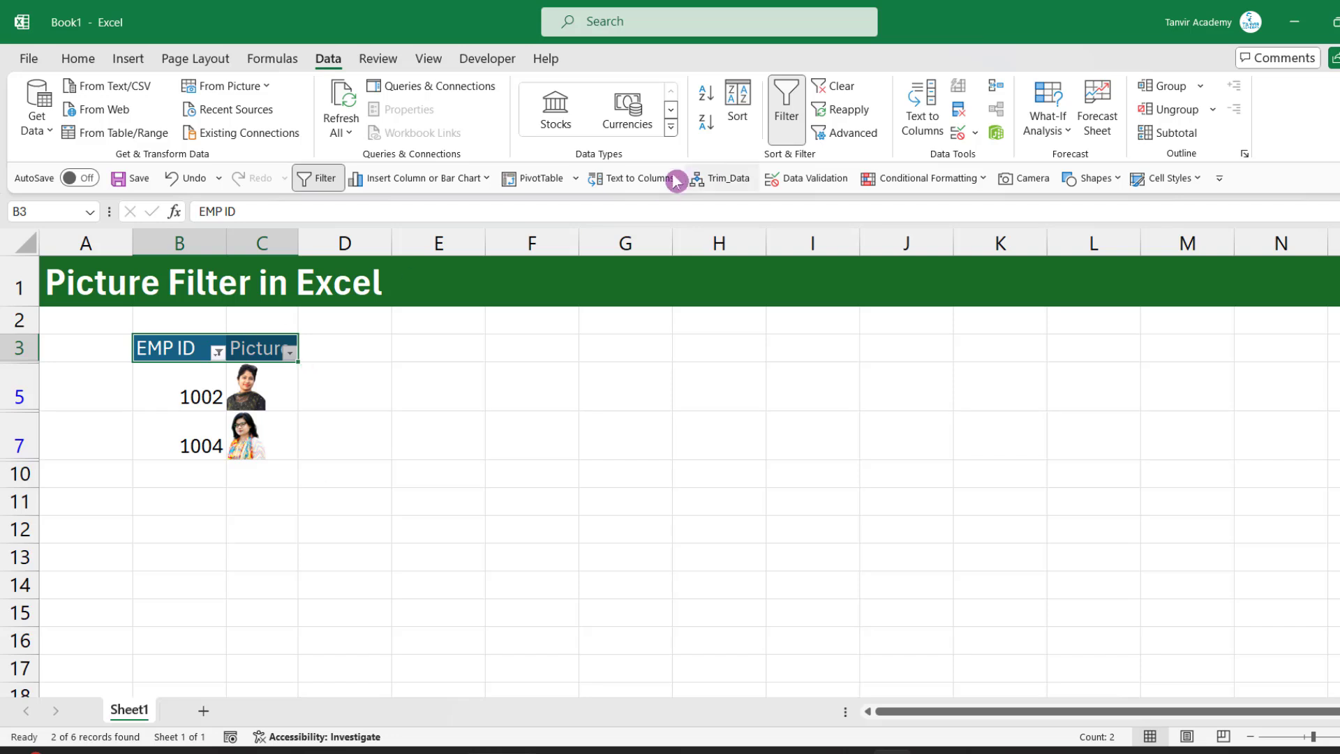
{"action": "left_click", "coordinate": [834, 86]}
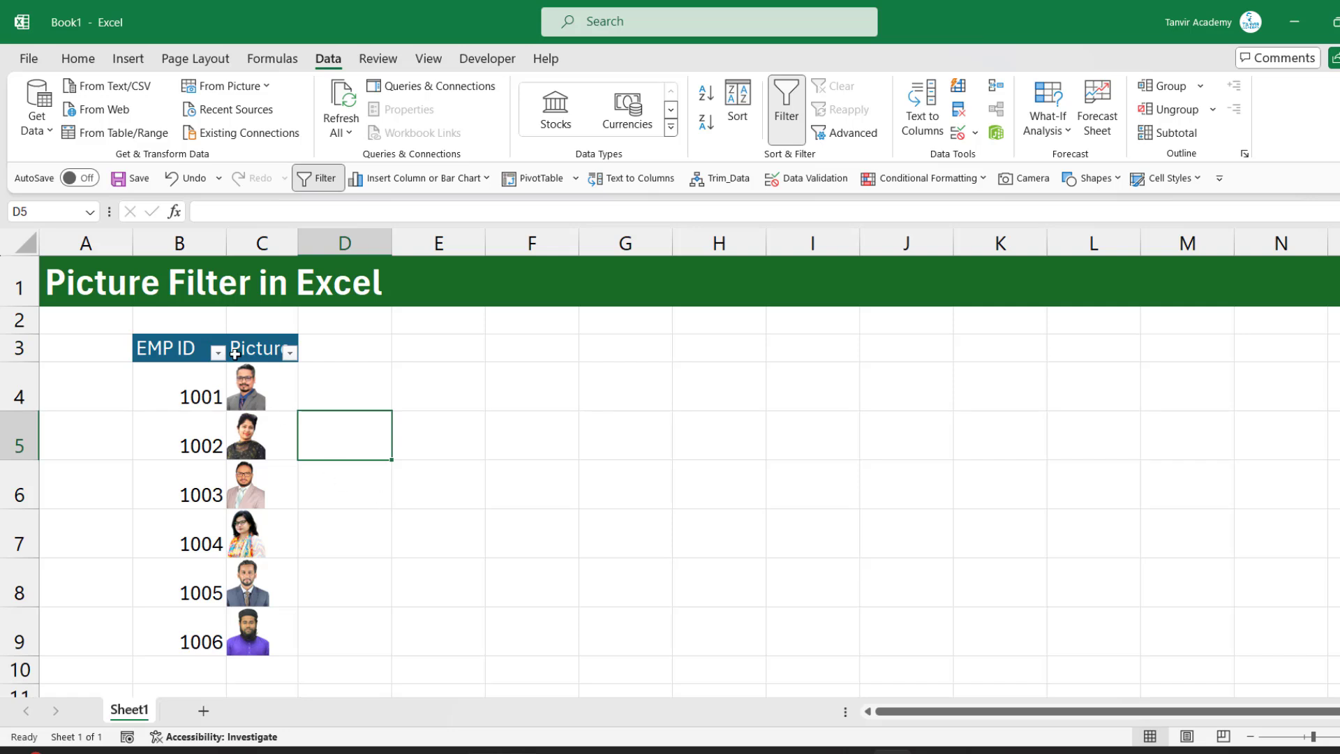
Remove the filter from the EMP ID and Picture headers and delete the six pictures in C4:C9
{"action": "left_click", "coordinate": [197, 349]}
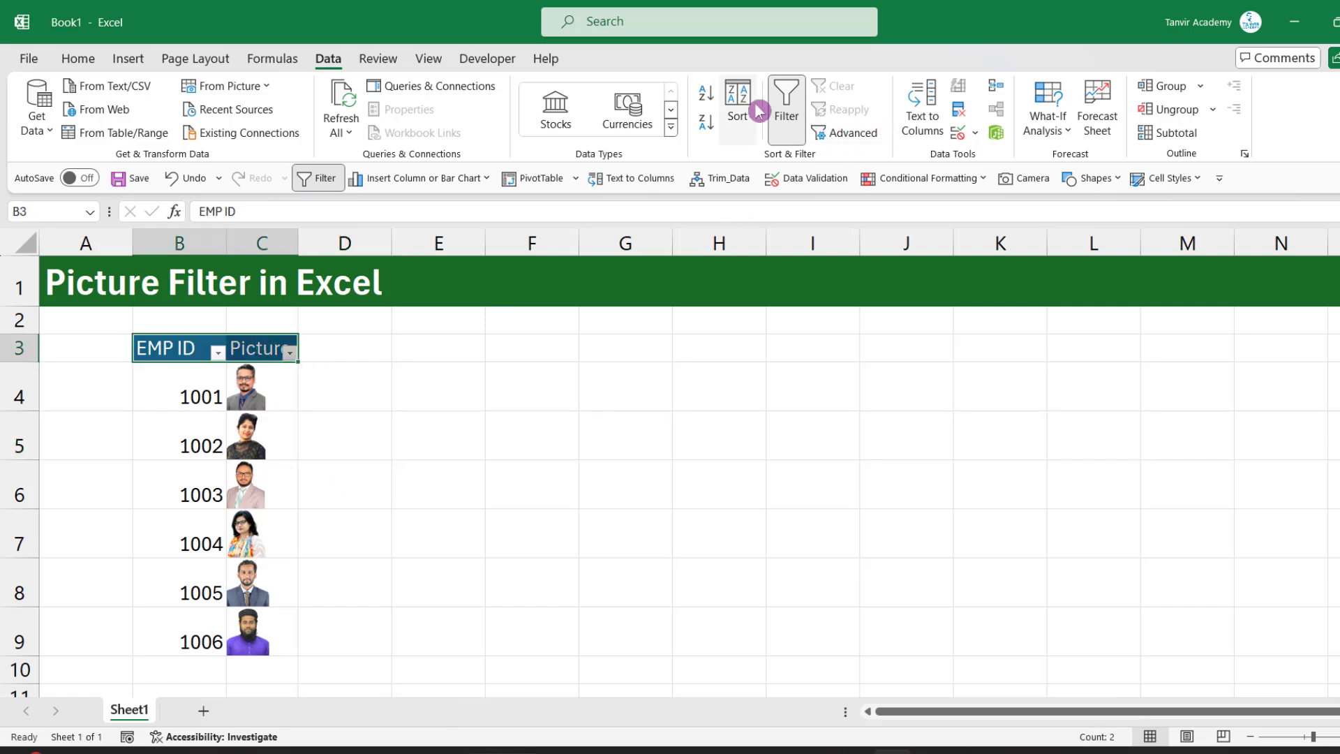
{"action": "left_click", "coordinate": [786, 105]}
{"action": "left_click_drag", "start_coordinate": [269, 387], "coordinate": [262, 646]}
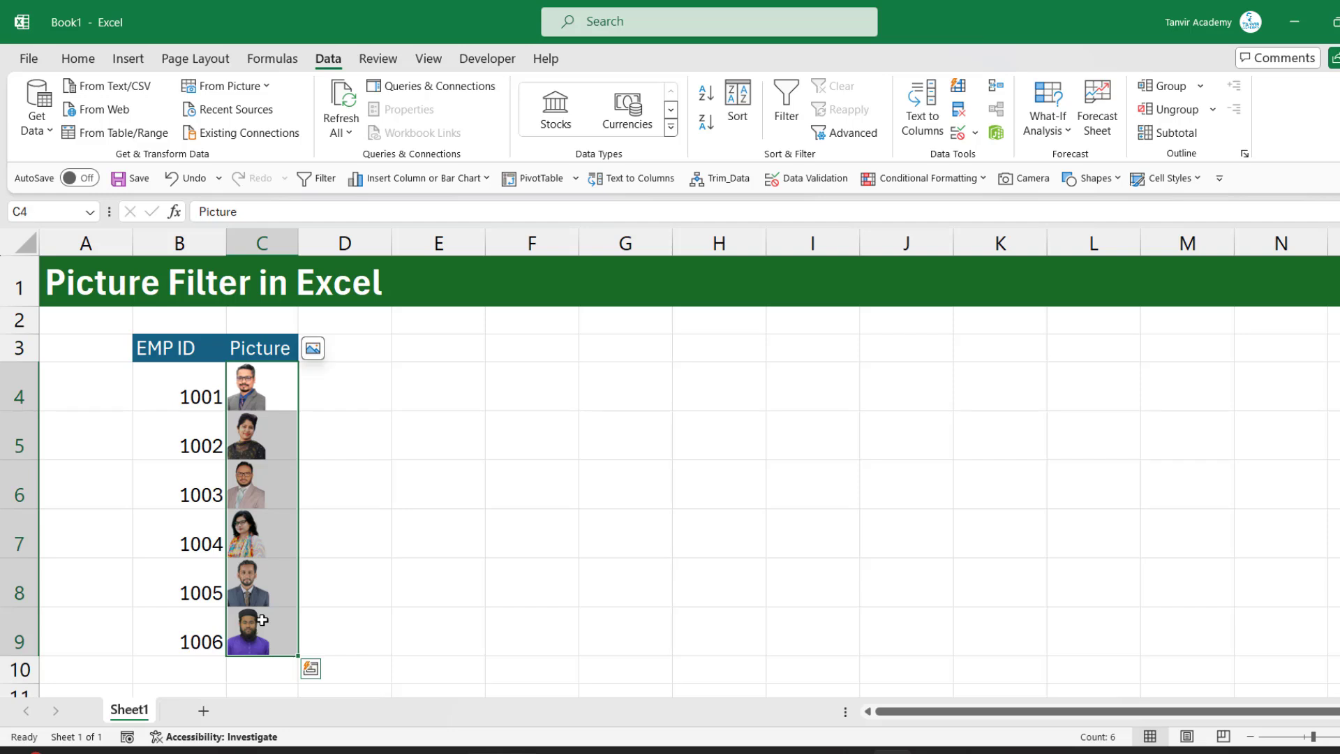
{"action": "key", "text": "Delete"}
{"action": "left_click", "coordinate": [354, 499]}
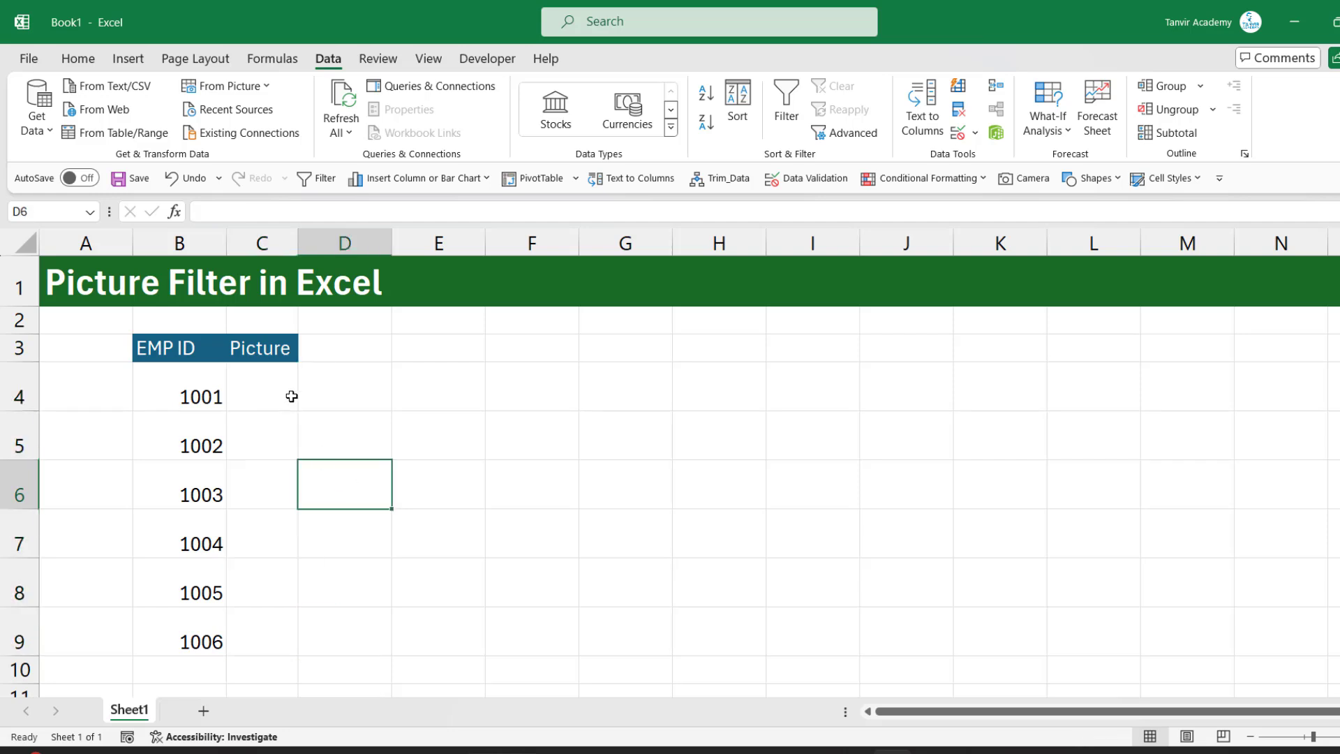
Insert pictures 1001 to 1006 over the cells at C4, from the PNG Files > Passport Pic folder on the F: drive
{"action": "left_click", "coordinate": [244, 398]}
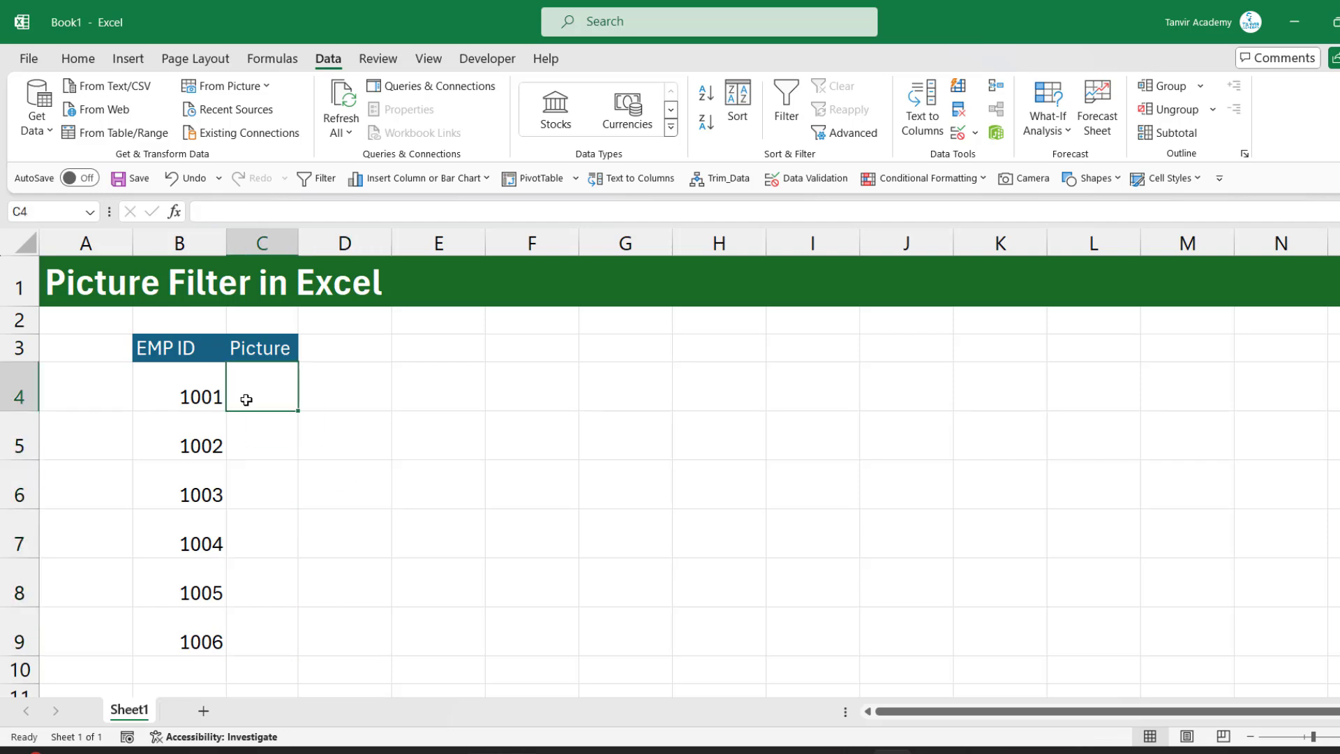
{"action": "left_click", "coordinate": [132, 58]}
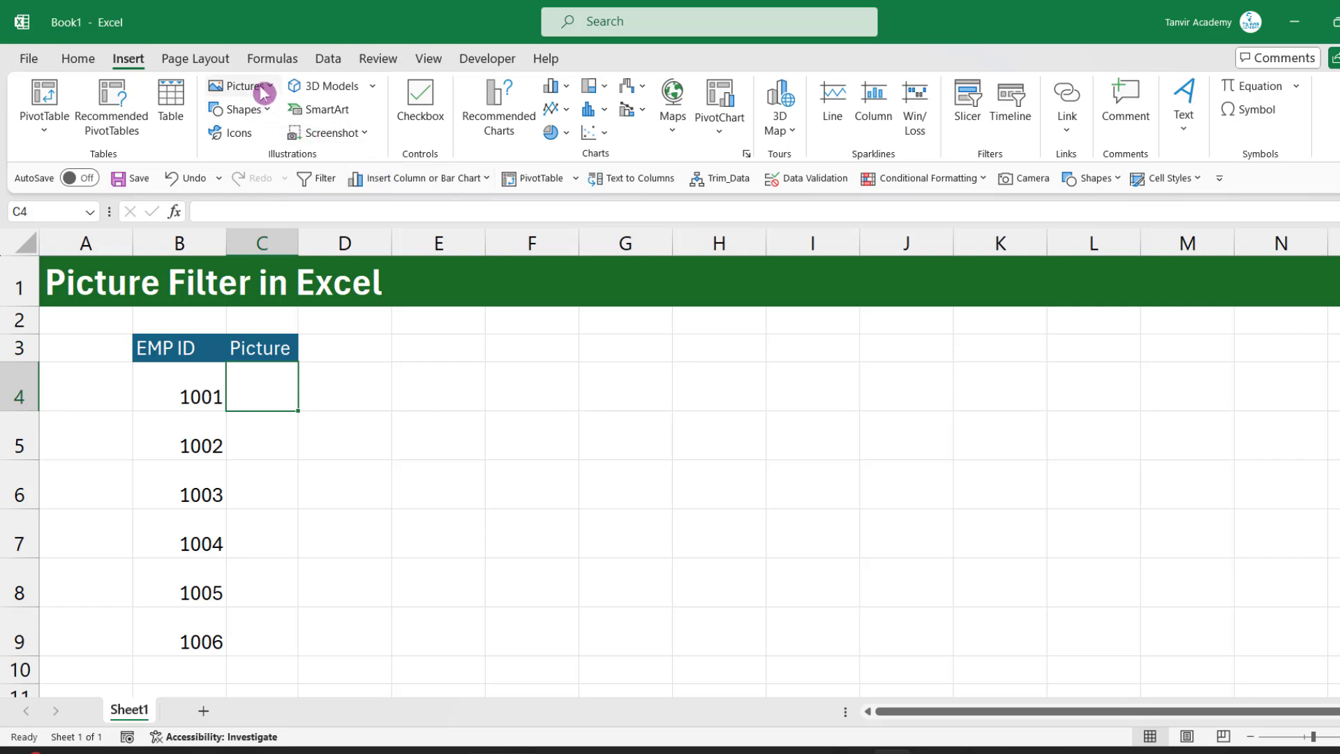
{"action": "left_click", "coordinate": [263, 93]}
{"action": "mouse_move", "coordinate": [307, 146]}
{"action": "left_click", "coordinate": [359, 166]}
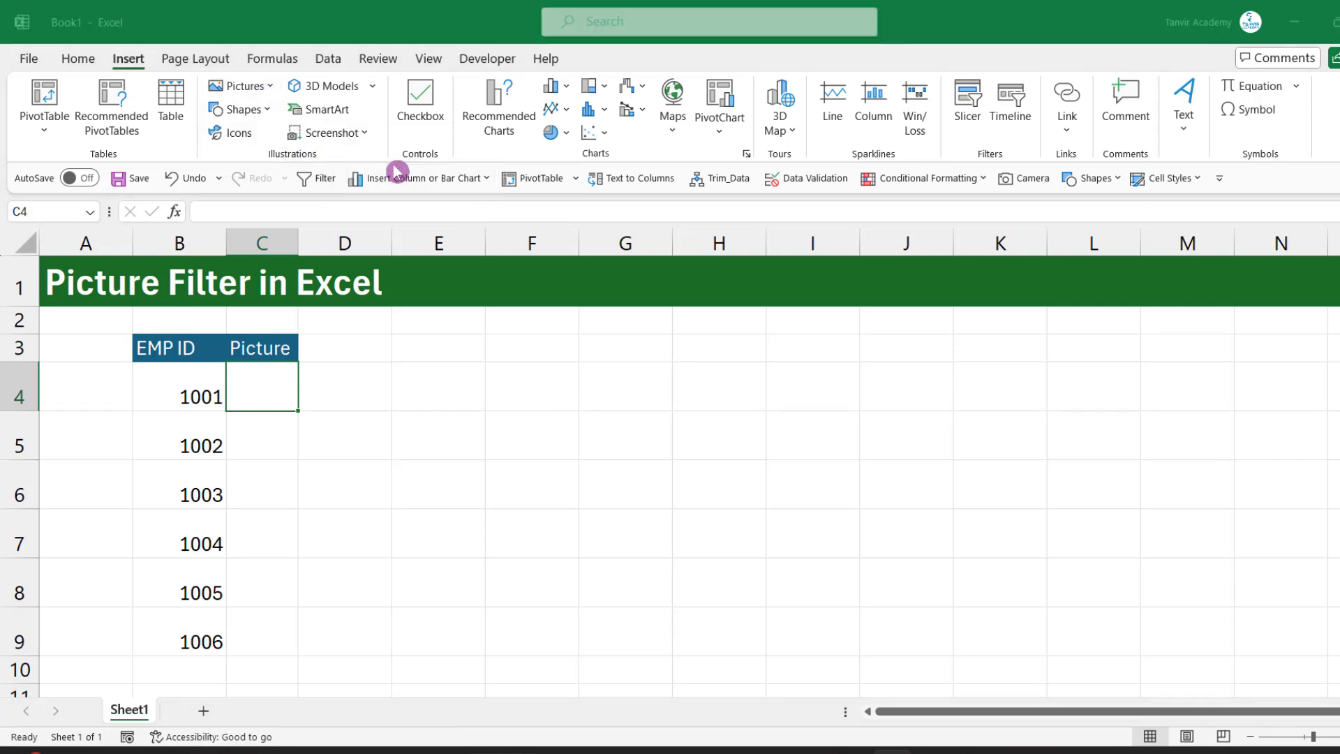
{"action": "left_click_drag", "start_coordinate": [573, 249], "coordinate": [1229, 147]}
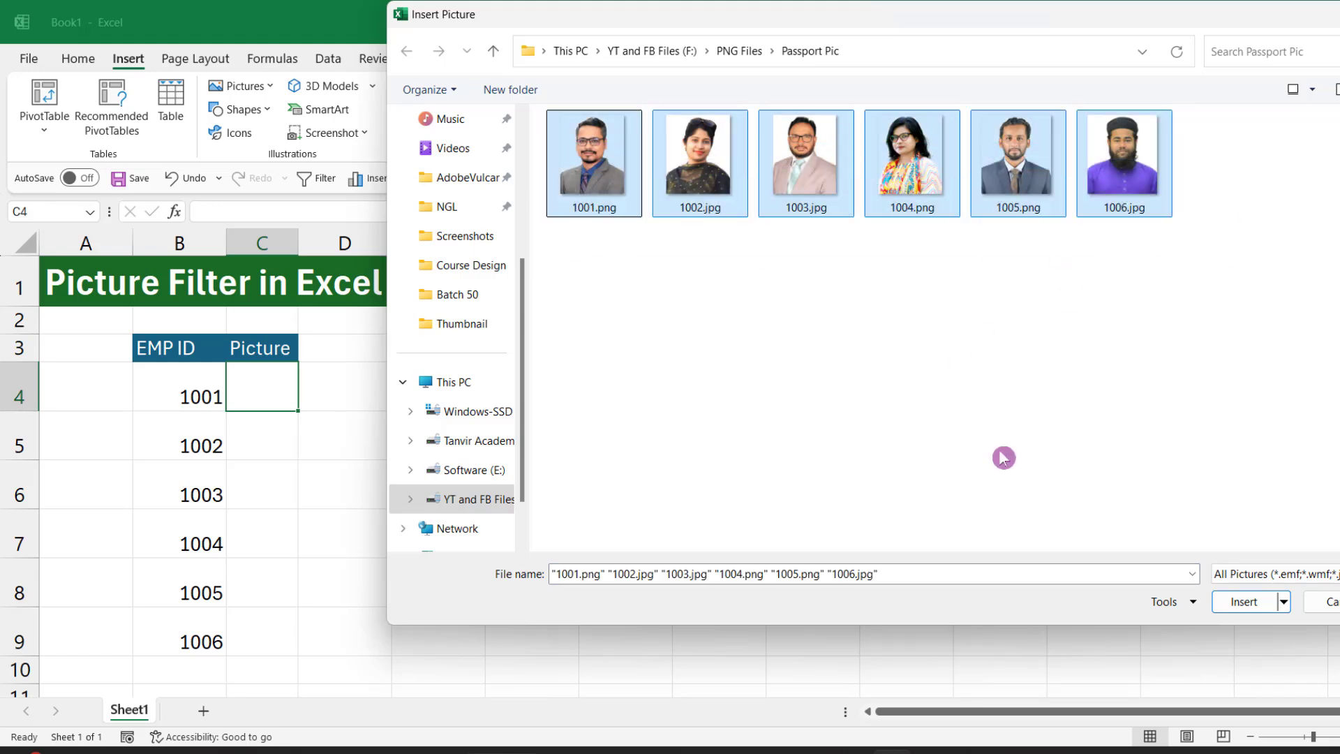
{"action": "left_click", "coordinate": [1244, 604]}
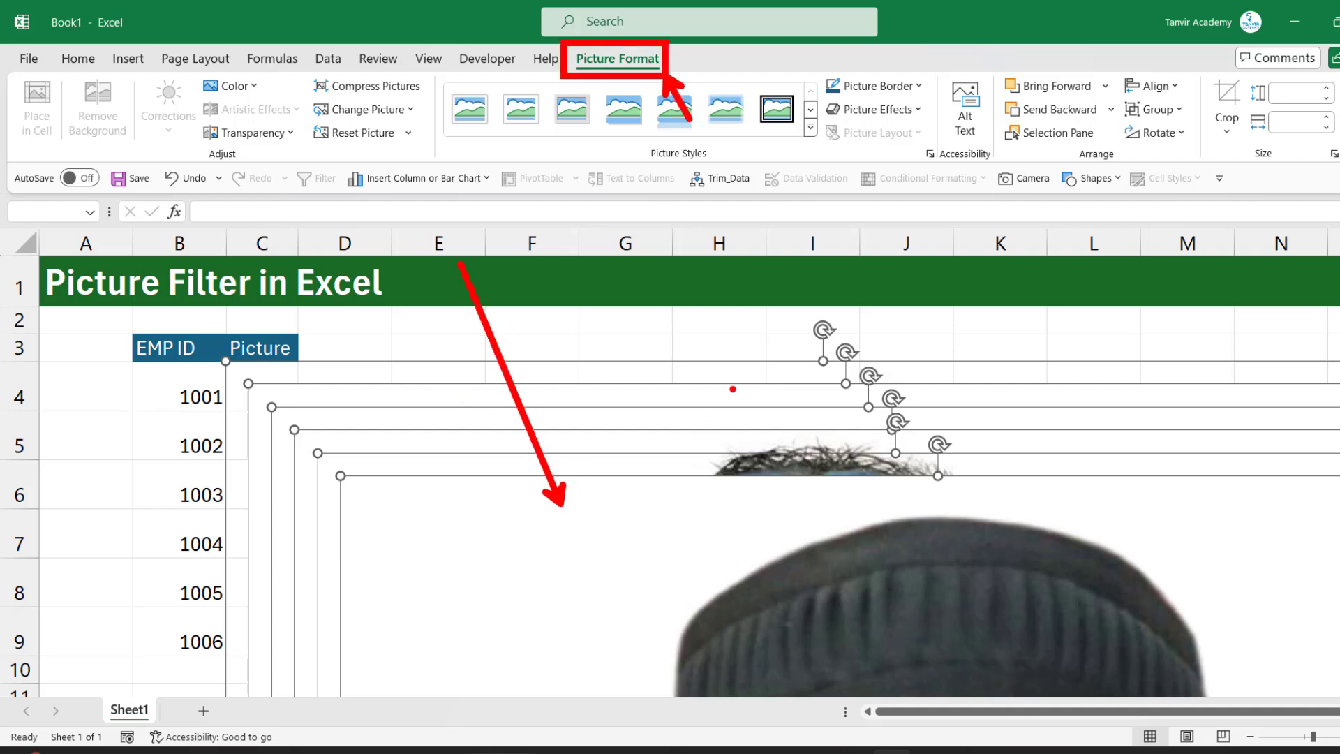
Set the height of all six inserted pictures to 0.4"
{"action": "left_click", "coordinate": [637, 68]}
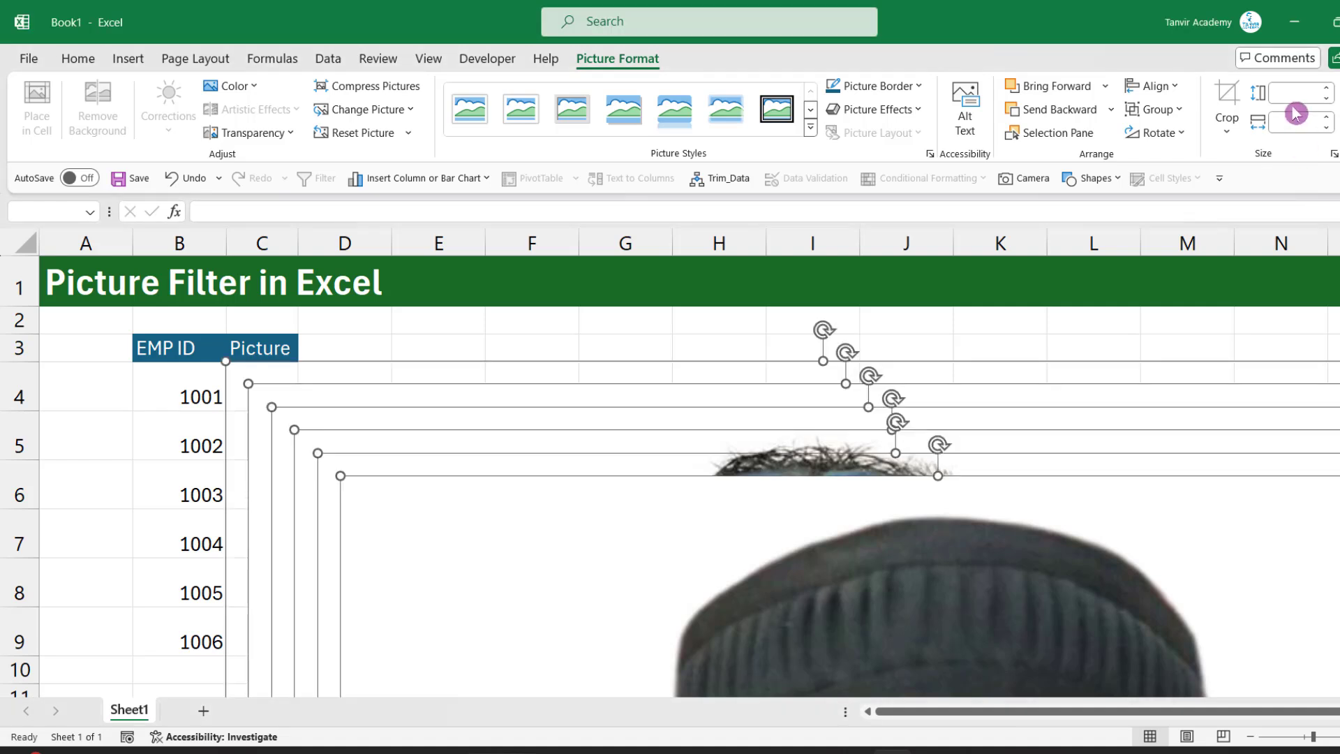
{"action": "left_click", "coordinate": [1310, 150]}
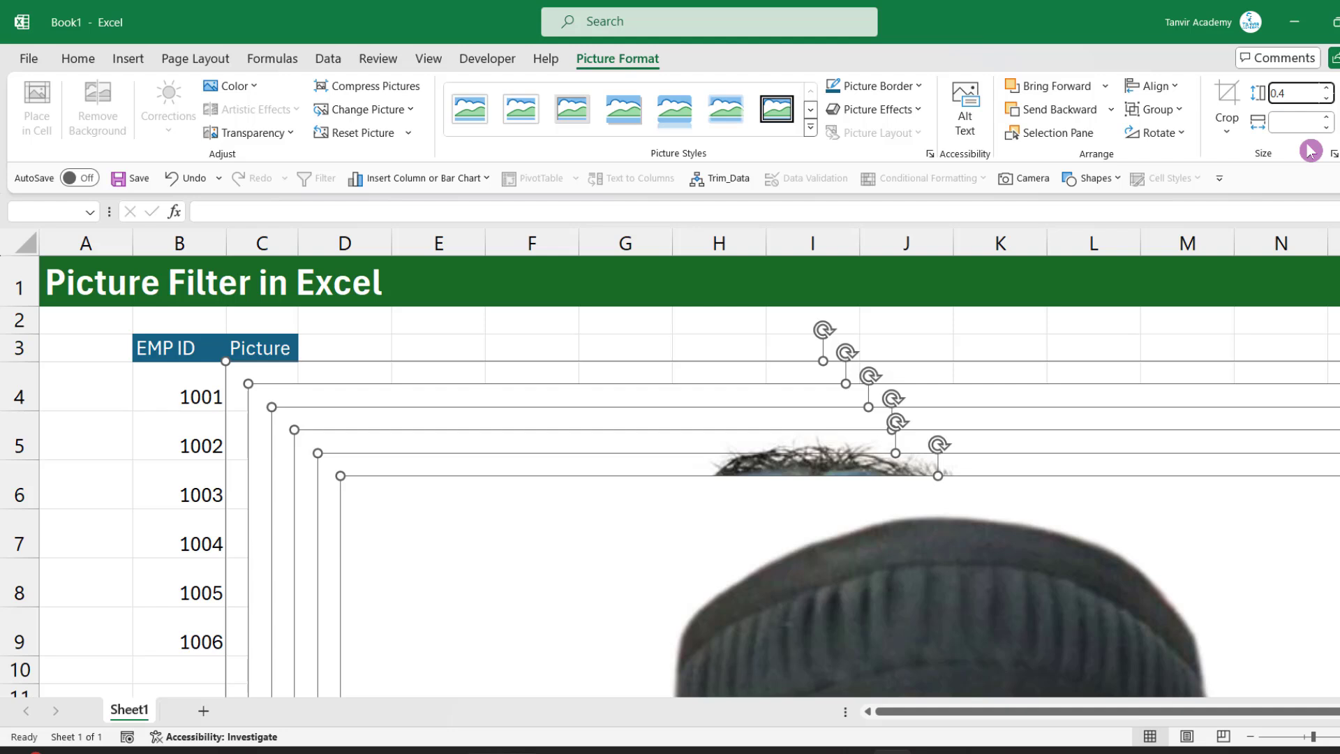
{"action": "key", "text": "Return"}
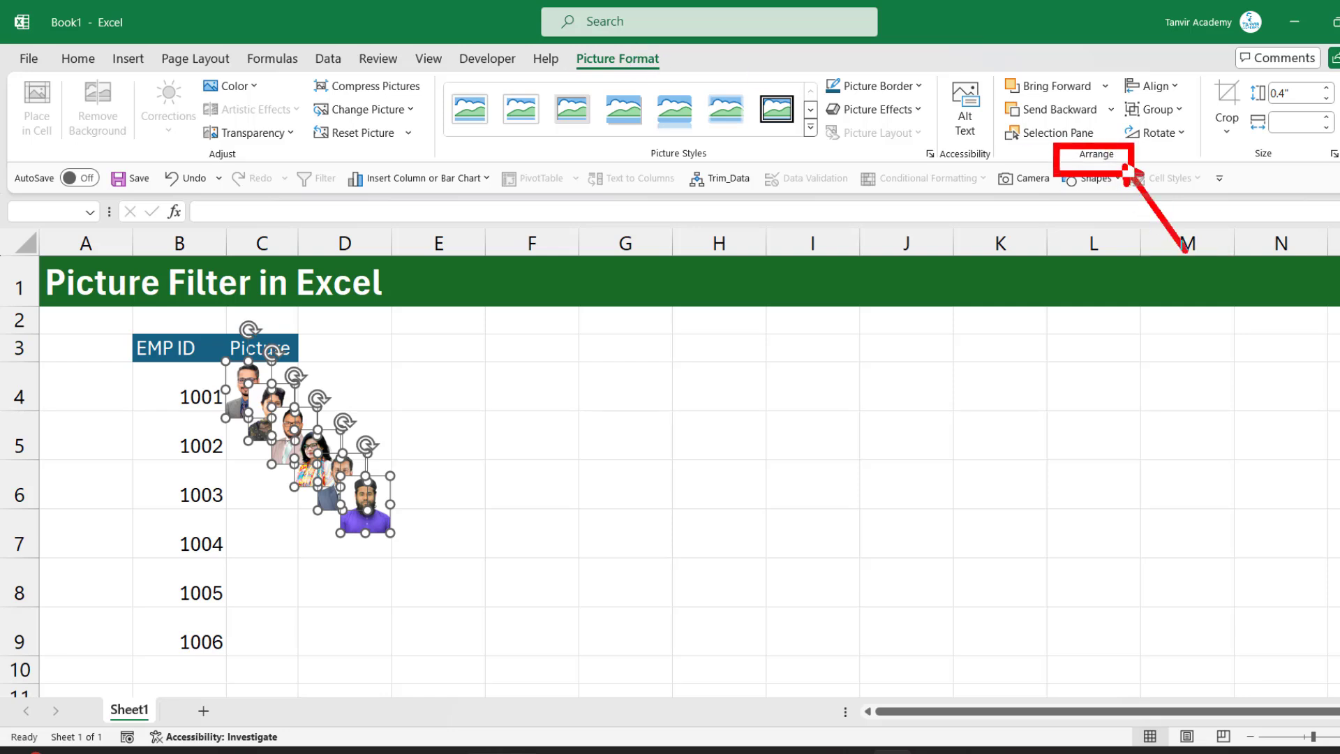
Align the six pictures to a common vertical center line with Align Center, and deselect them
{"action": "left_click", "coordinate": [1156, 87]}
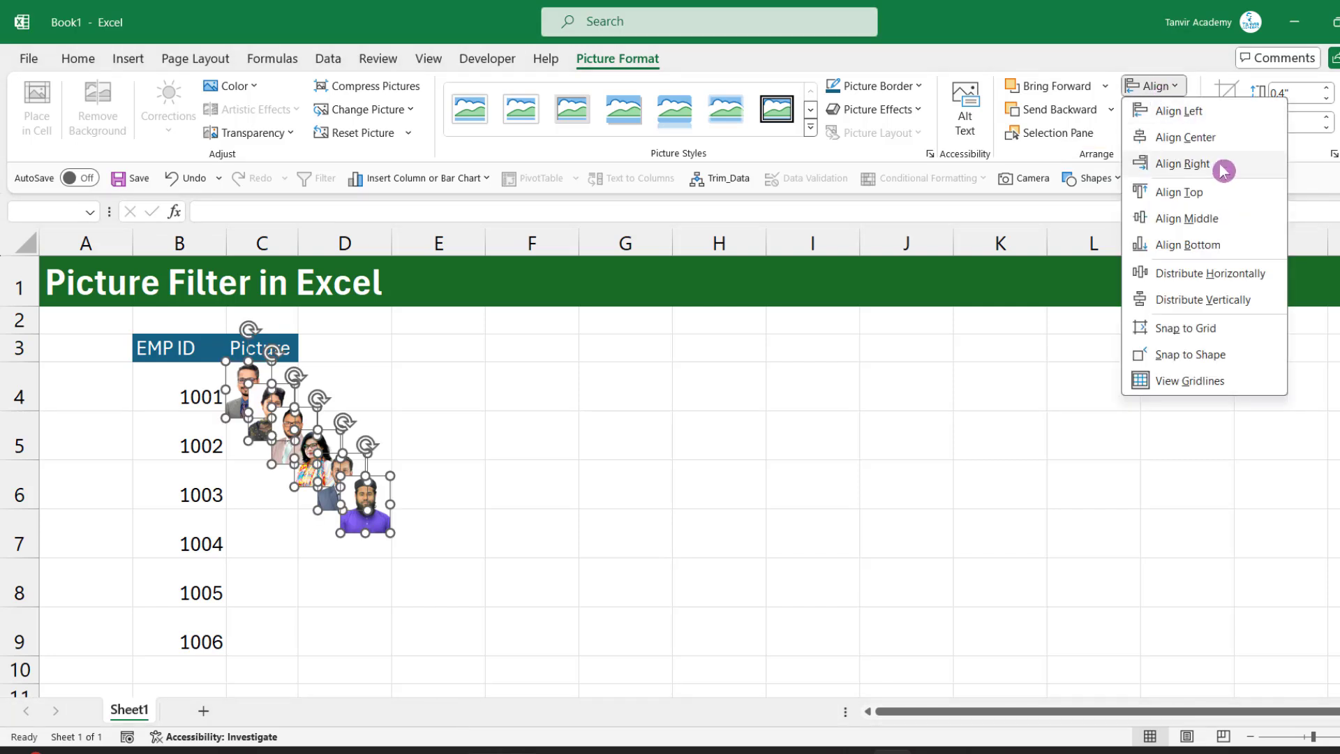
{"action": "left_click", "coordinate": [1200, 140]}
{"action": "left_click", "coordinate": [1158, 86]}
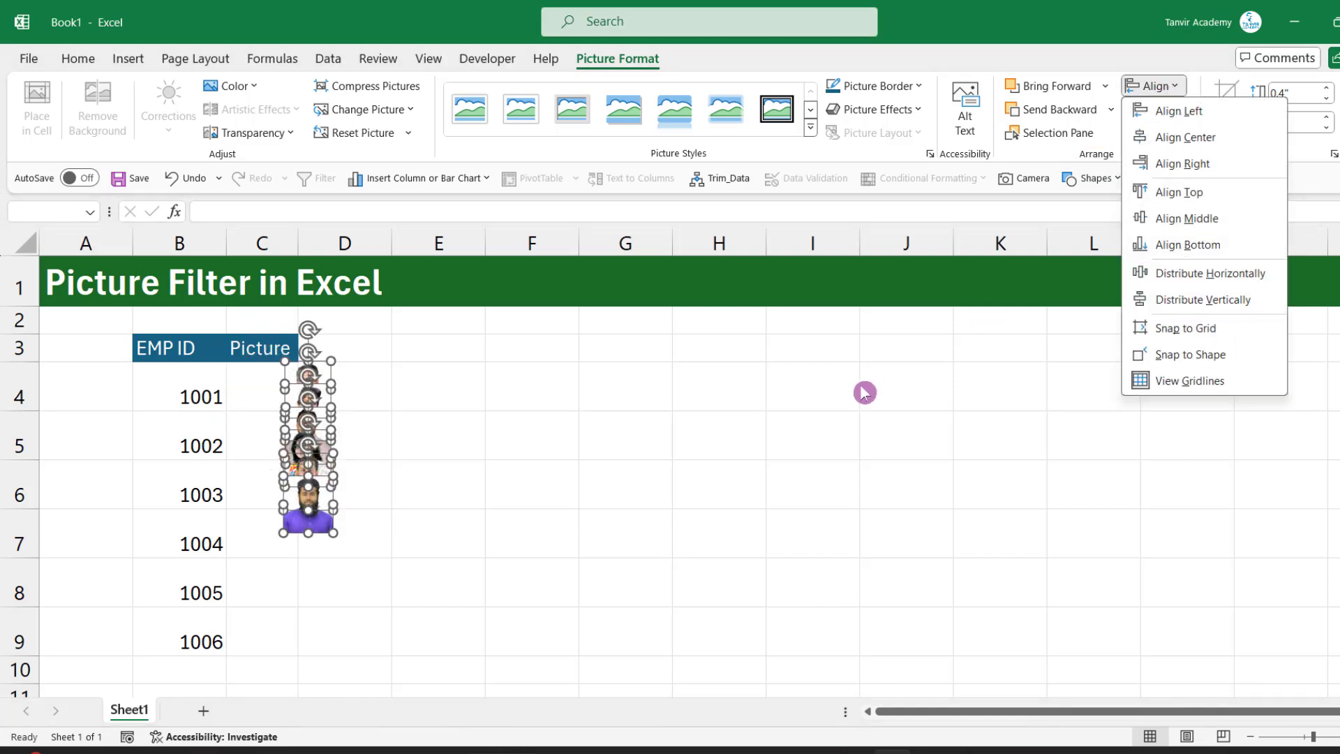
{"action": "left_click", "coordinate": [861, 389]}
{"action": "left_click", "coordinate": [538, 440]}
Move the topmost picture in the stack to C9 beside ID 1006 and make rows 4 to 9 slightly taller
{"action": "left_click_drag", "start_coordinate": [308, 506], "coordinate": [262, 632]}
{"action": "left_click", "coordinate": [340, 600]}
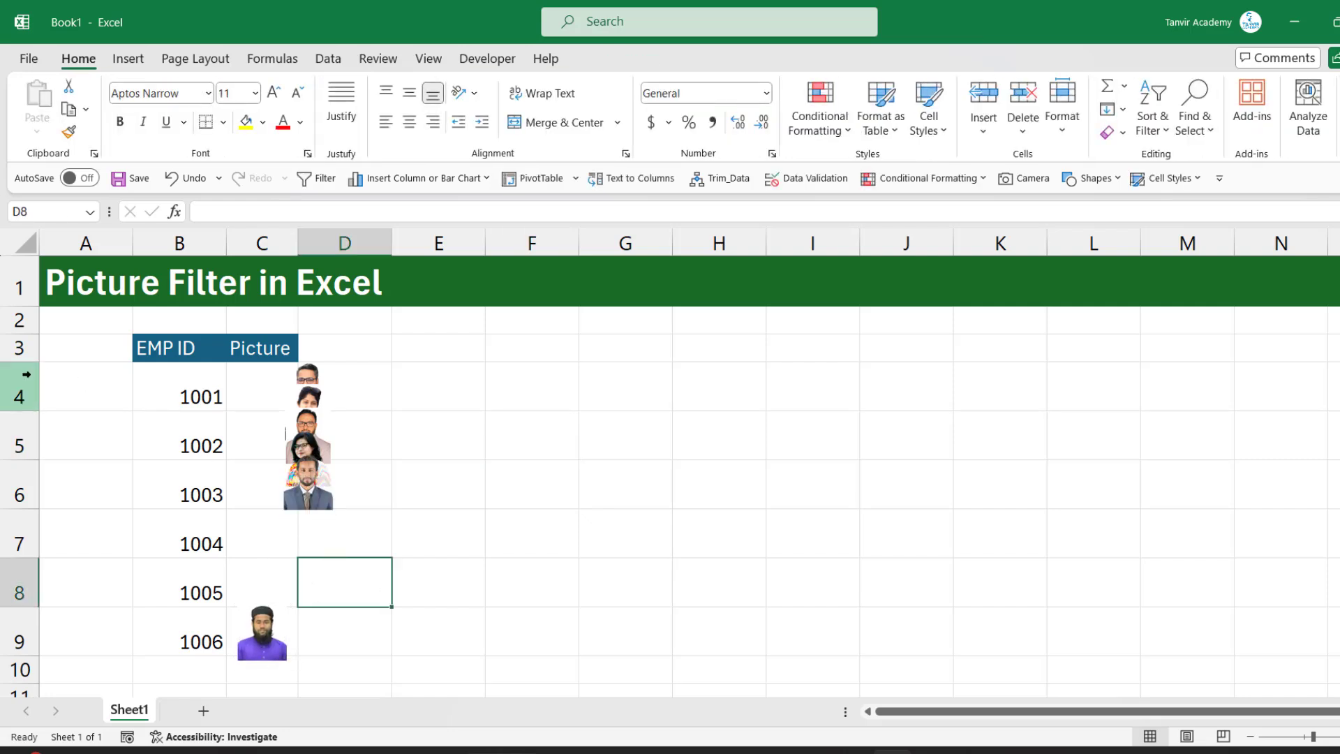
{"action": "left_click_drag", "start_coordinate": [17, 387], "coordinate": [22, 667]}
{"action": "left_click", "coordinate": [453, 457]}
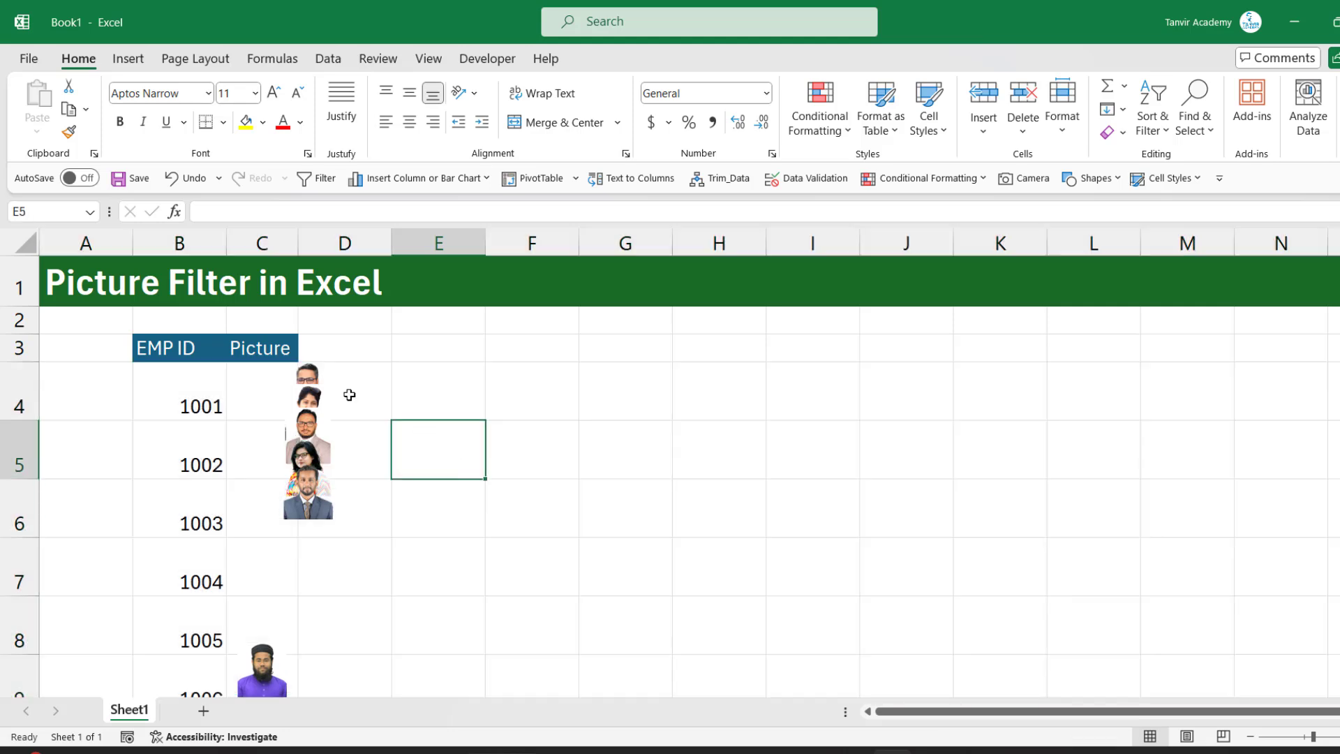
Place the remaining pictures in C4 to C8 beside IDs 1001 to 1005, and adjust the 1006 picture to fit within C9
{"action": "left_click_drag", "start_coordinate": [300, 499], "coordinate": [273, 618]}
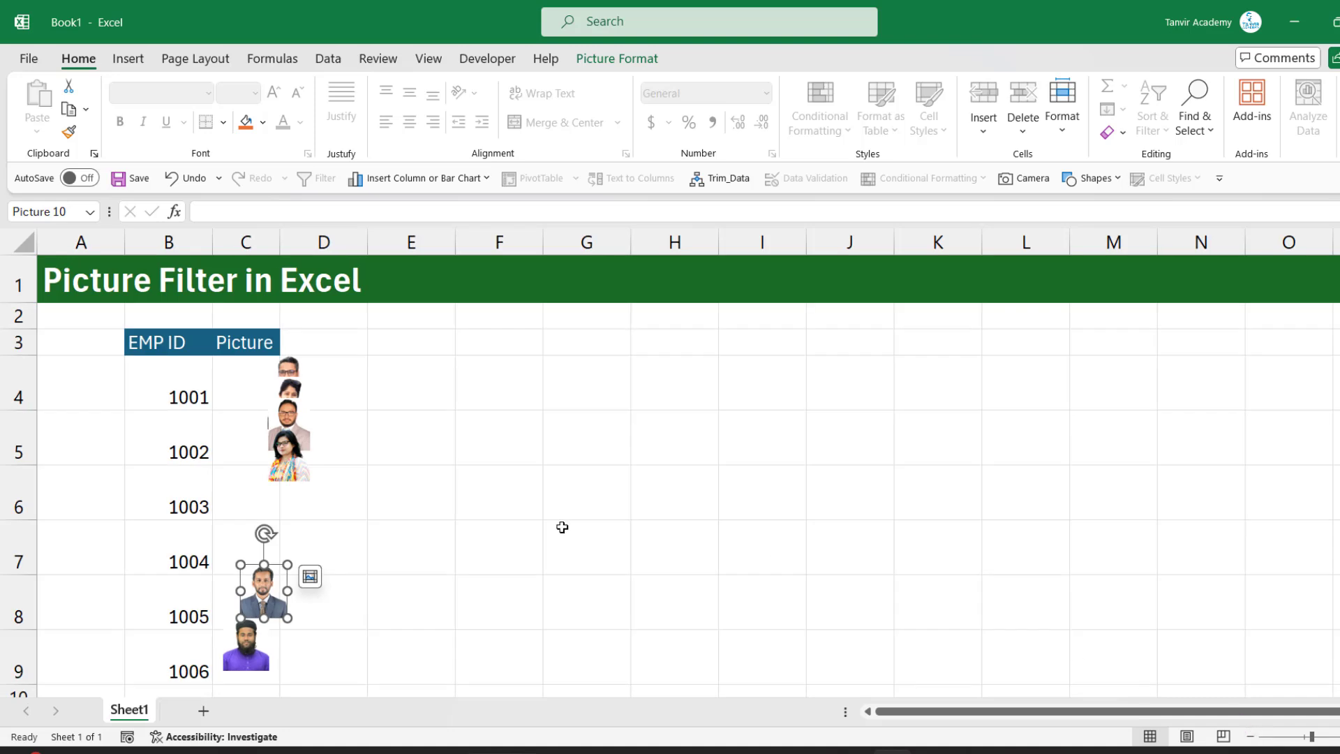
{"action": "left_click", "coordinate": [535, 551]}
{"action": "left_click_drag", "start_coordinate": [234, 652], "coordinate": [234, 663]}
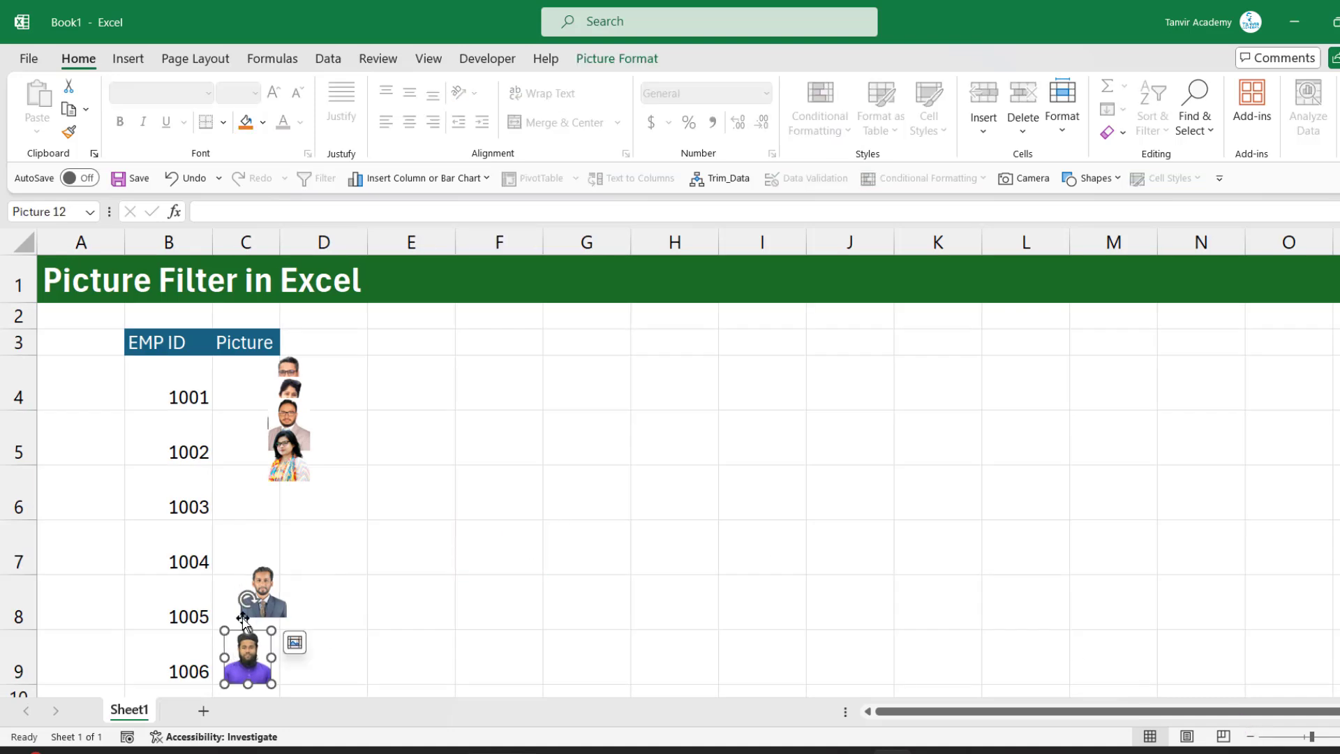
{"action": "left_click_drag", "start_coordinate": [260, 601], "coordinate": [244, 609]}
{"action": "left_click", "coordinate": [246, 666]}
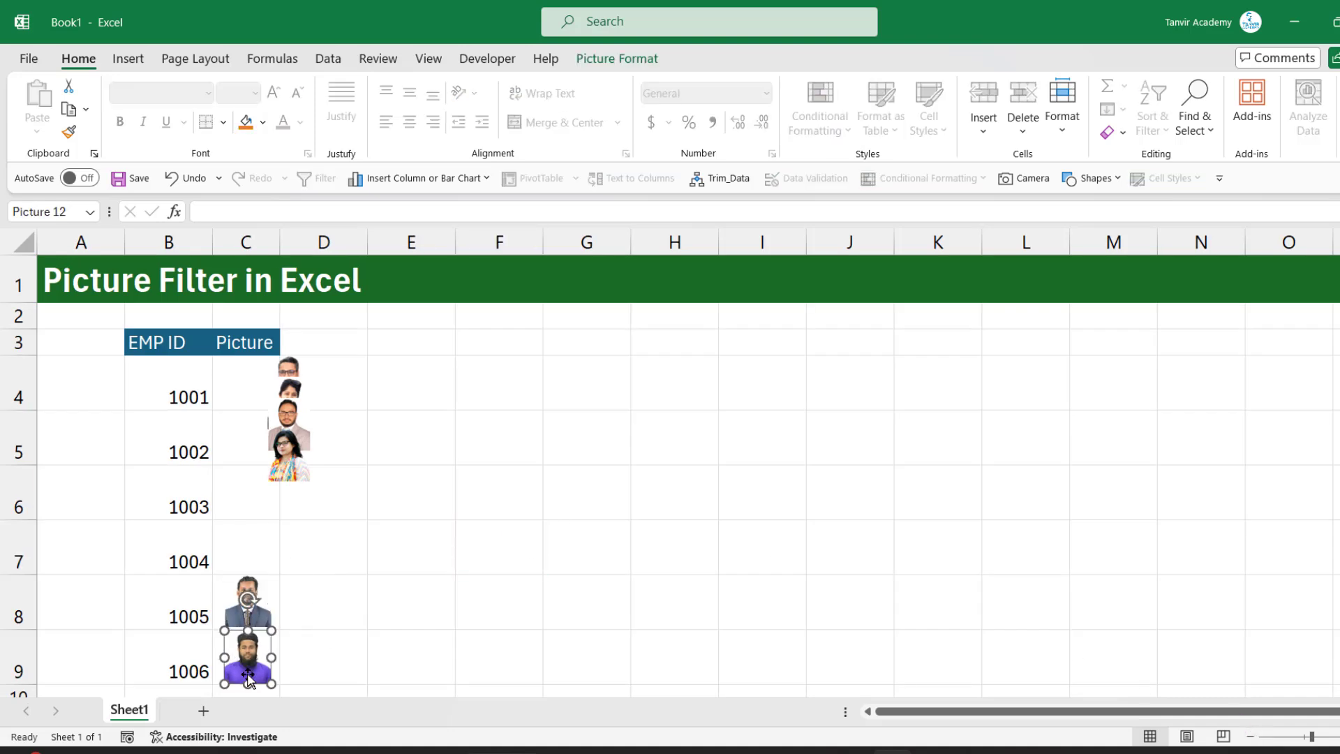
{"action": "left_click_drag", "start_coordinate": [274, 486], "coordinate": [225, 579]}
{"action": "left_click_drag", "start_coordinate": [296, 427], "coordinate": [250, 497]}
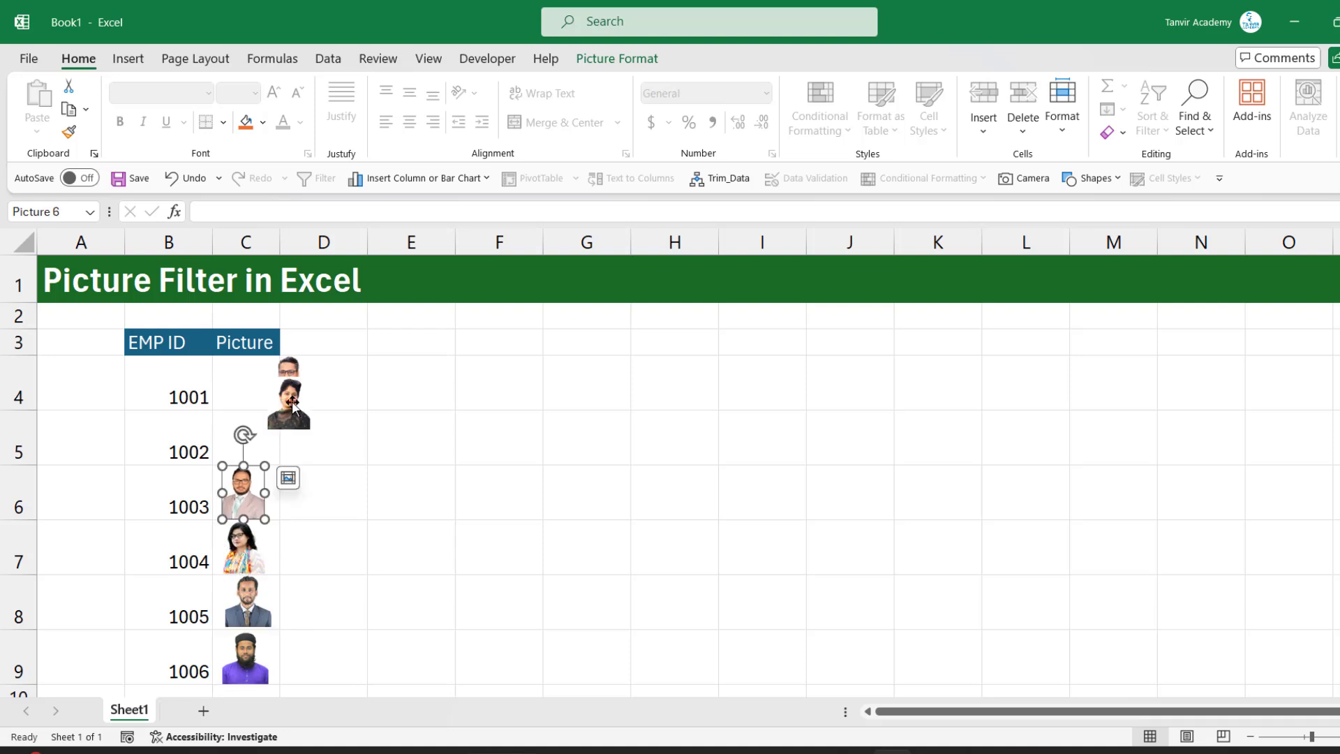
{"action": "left_click_drag", "start_coordinate": [293, 401], "coordinate": [249, 434]}
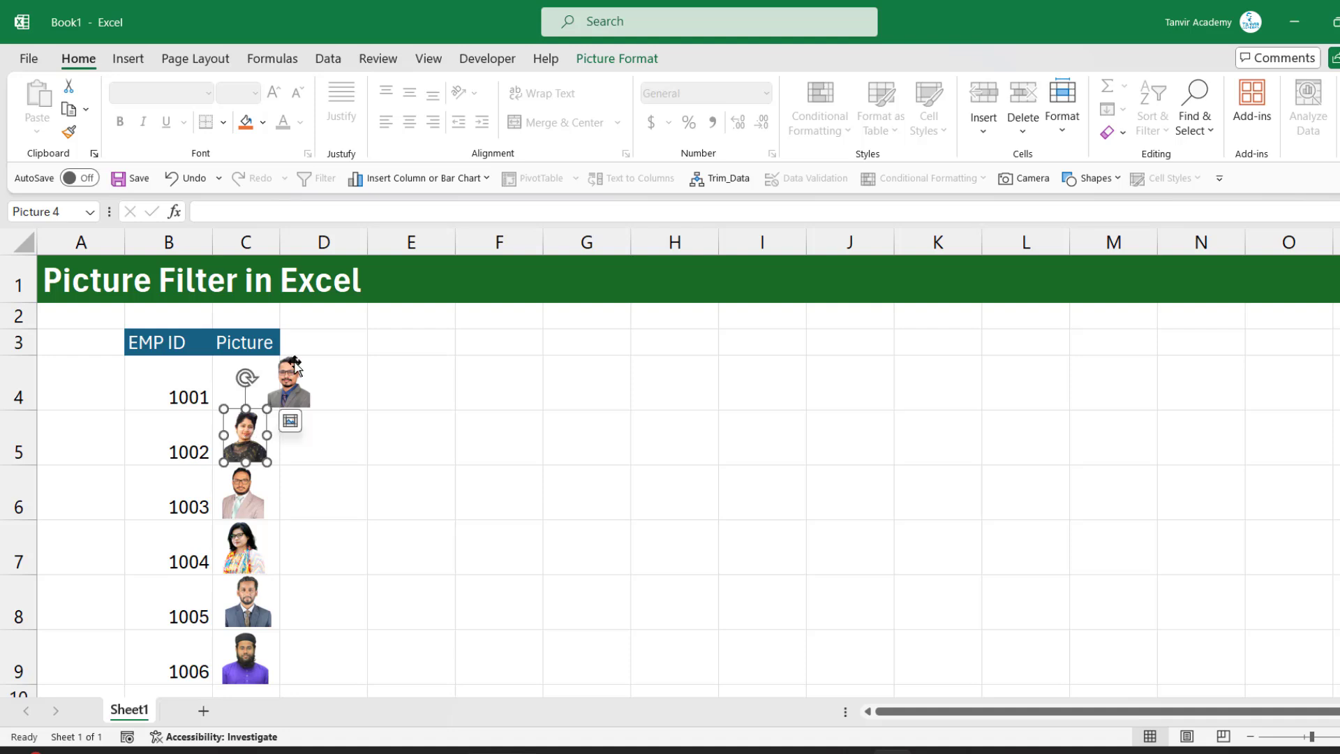
{"action": "left_click_drag", "start_coordinate": [293, 376], "coordinate": [250, 376]}
{"action": "left_click", "coordinate": [379, 421]}
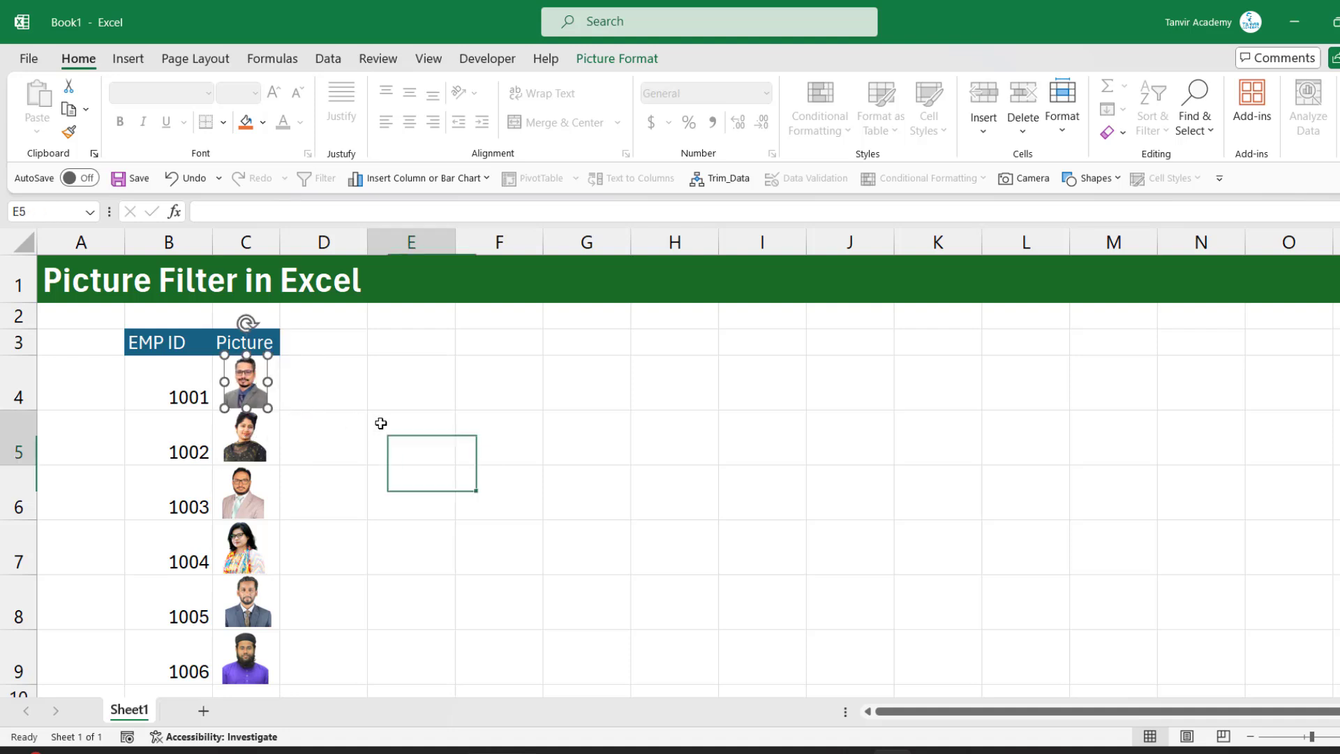
Open the Size and Properties settings for all six pictures in column C together
{"action": "left_click", "coordinate": [256, 383]}
{"action": "left_click", "coordinate": [245, 452], "text": "ctrl"}
{"action": "left_click", "coordinate": [251, 510], "text": "ctrl"}
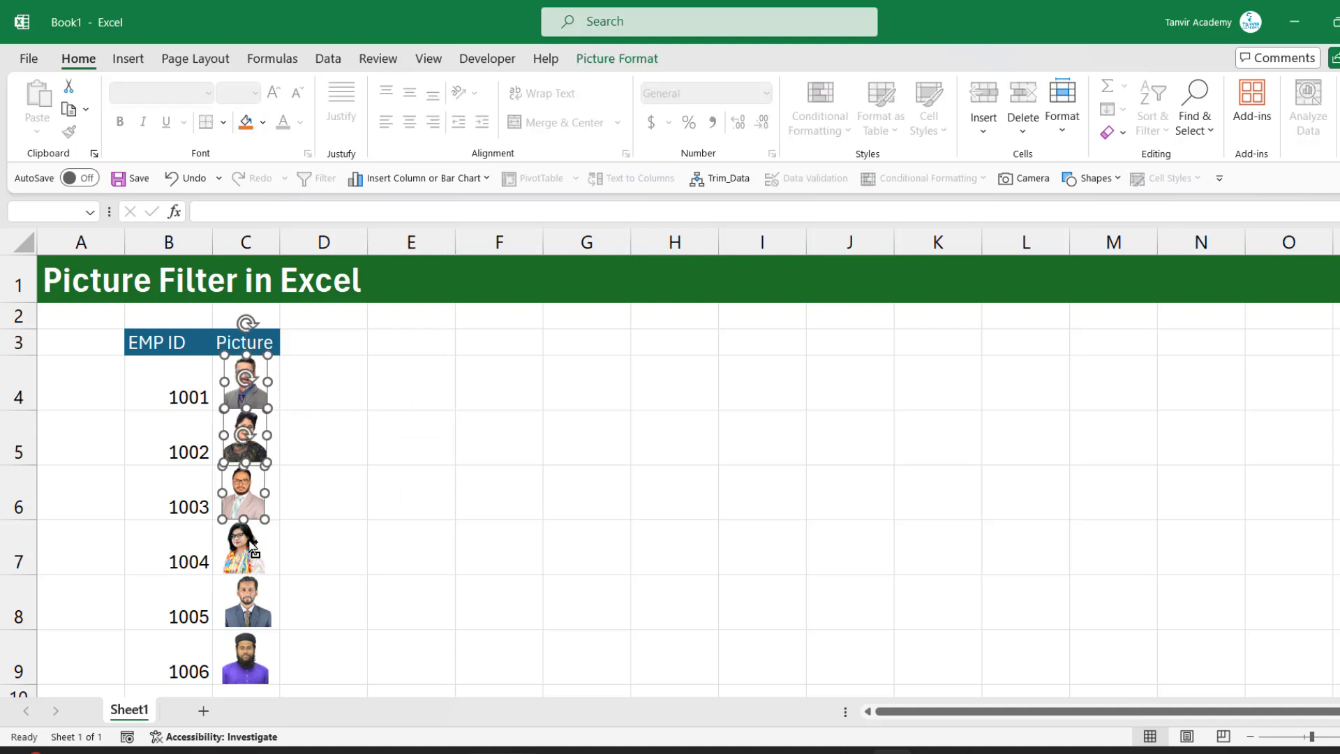
{"action": "left_click", "coordinate": [253, 559], "text": "ctrl"}
{"action": "left_click", "coordinate": [251, 604], "text": "ctrl"}
{"action": "left_click", "coordinate": [248, 656], "text": "ctrl"}
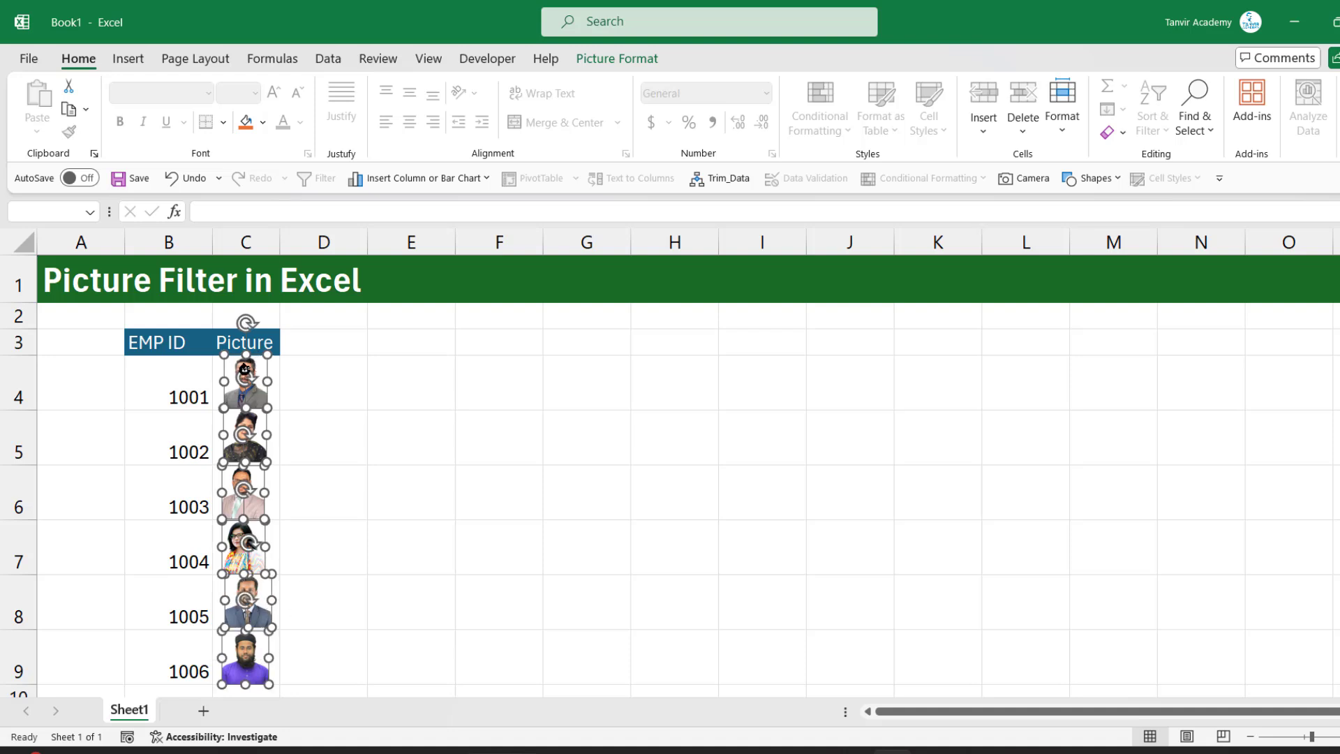
{"action": "right_click", "coordinate": [258, 364]}
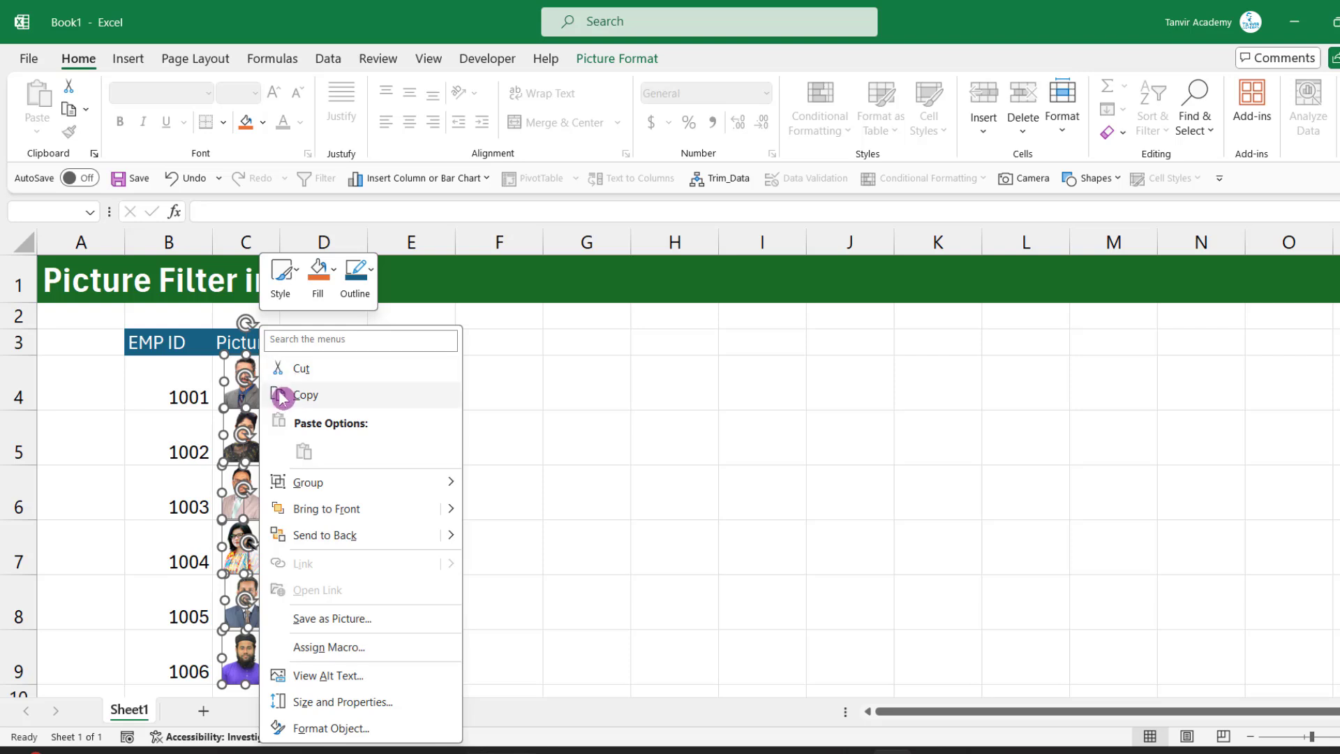
{"action": "left_click", "coordinate": [351, 705]}
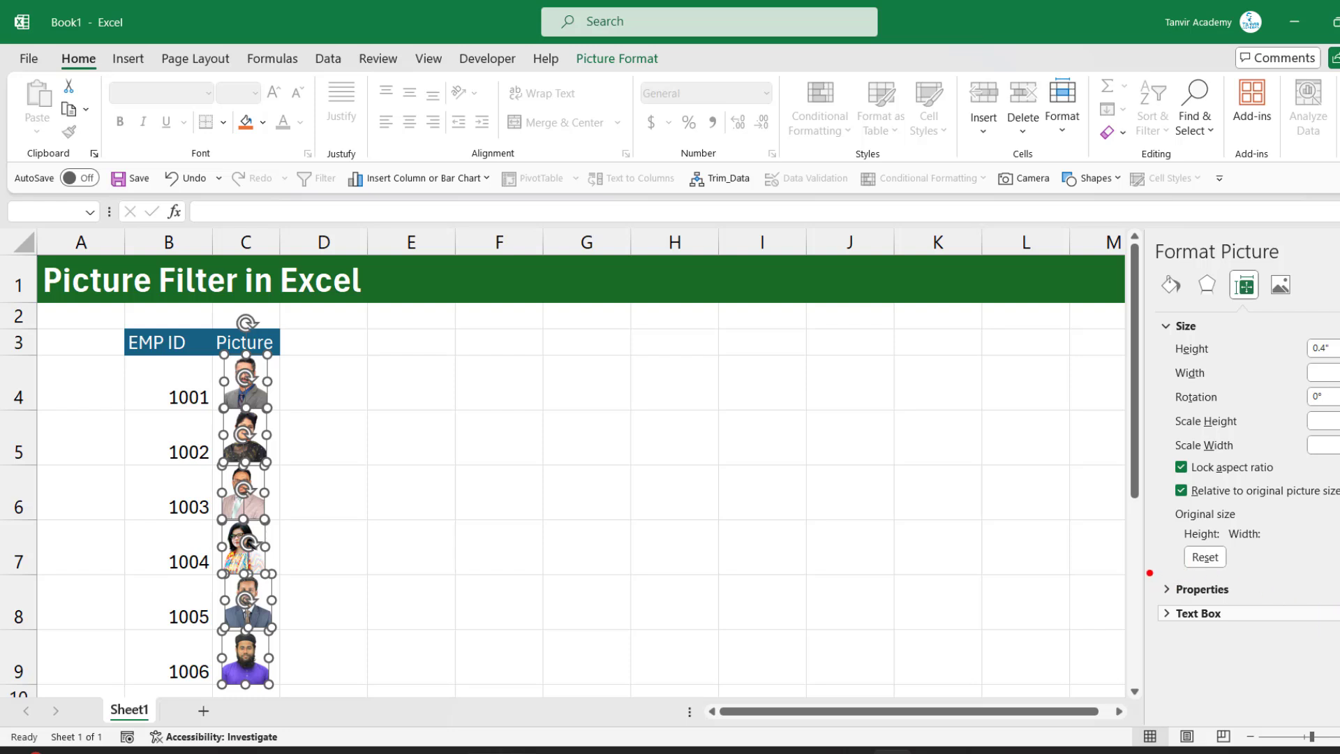
Set the six pictures to Move and size with cells, close the Format Picture settings and deselect the pictures
{"action": "left_click_drag", "start_coordinate": [1150, 573], "coordinate": [1251, 599]}
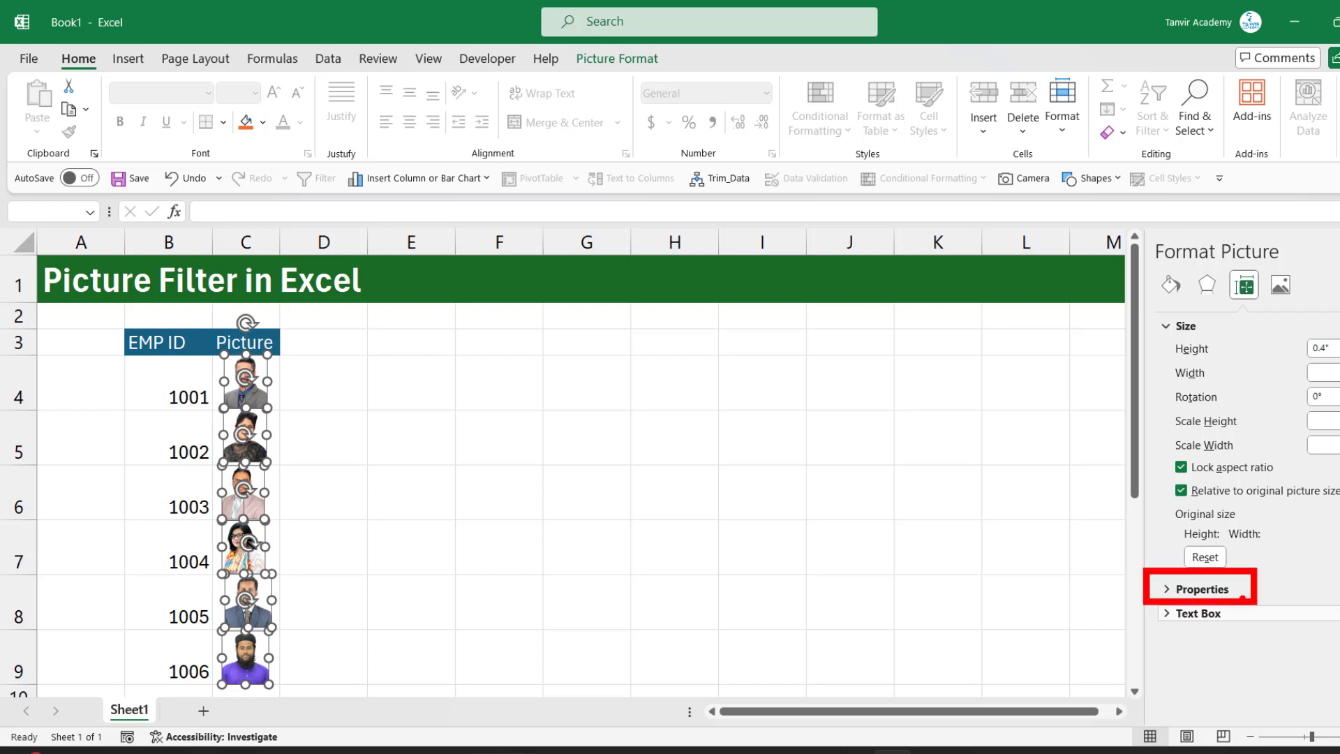
{"action": "mouse_move", "coordinate": [1124, 240]}
{"action": "left_mouse_down"}
{"action": "mouse_move", "coordinate": [1197, 224]}
{"action": "mouse_move", "coordinate": [1125, 237]}
{"action": "left_mouse_up"}
{"action": "left_click_drag", "start_coordinate": [1250, 278], "coordinate": [1273, 360]}
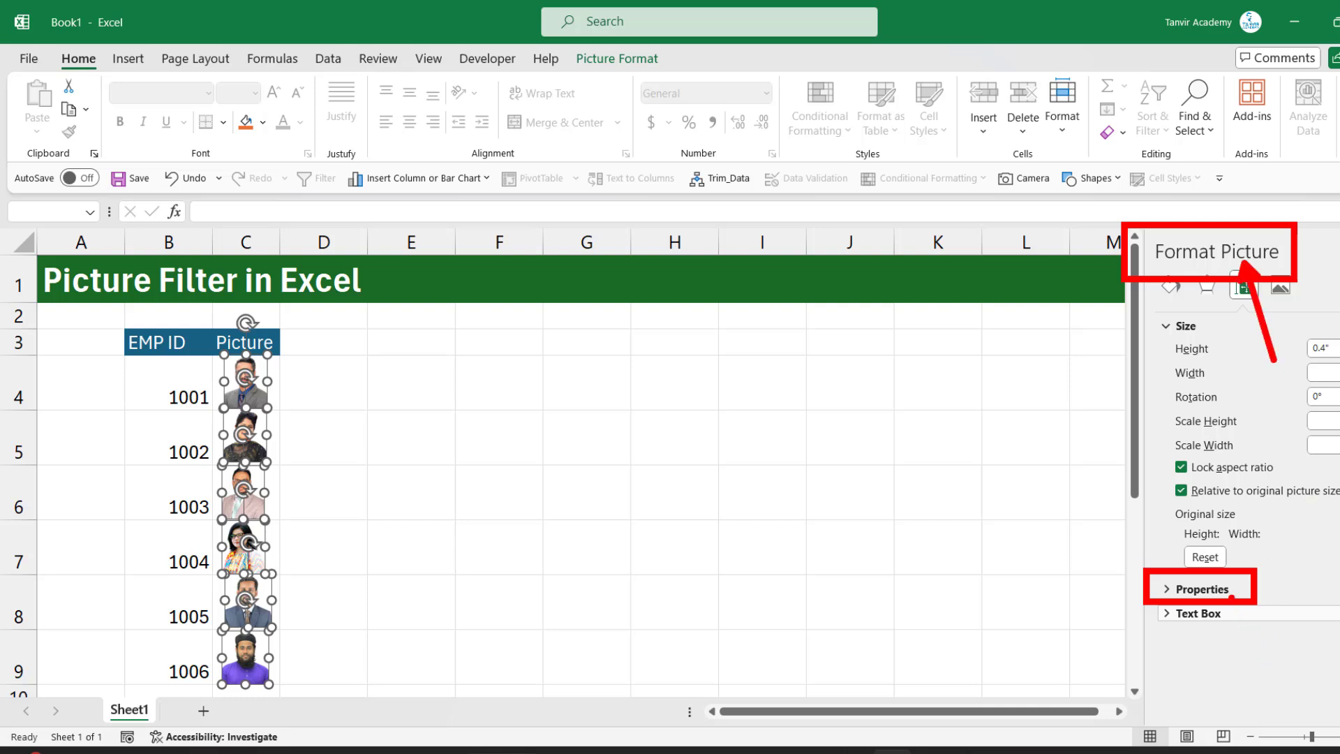
{"action": "key", "text": "Escape"}
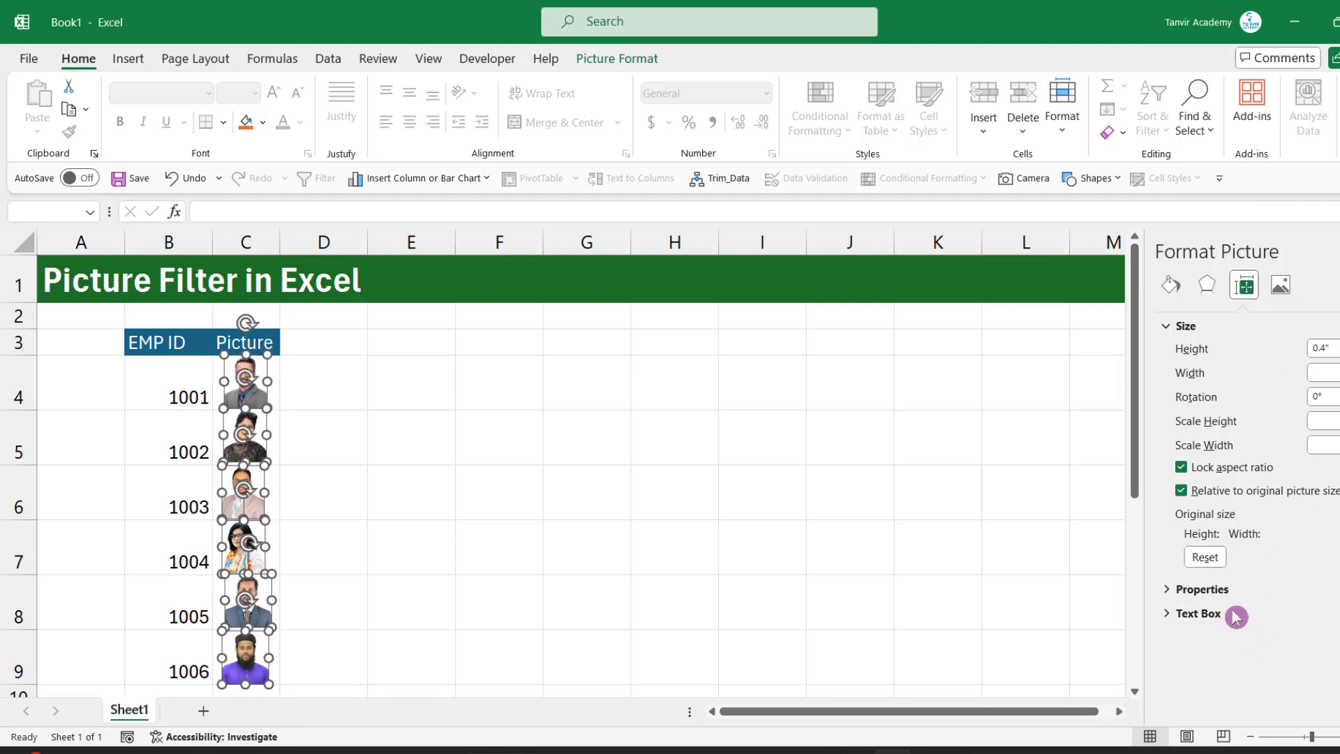
{"action": "left_click", "coordinate": [1181, 590]}
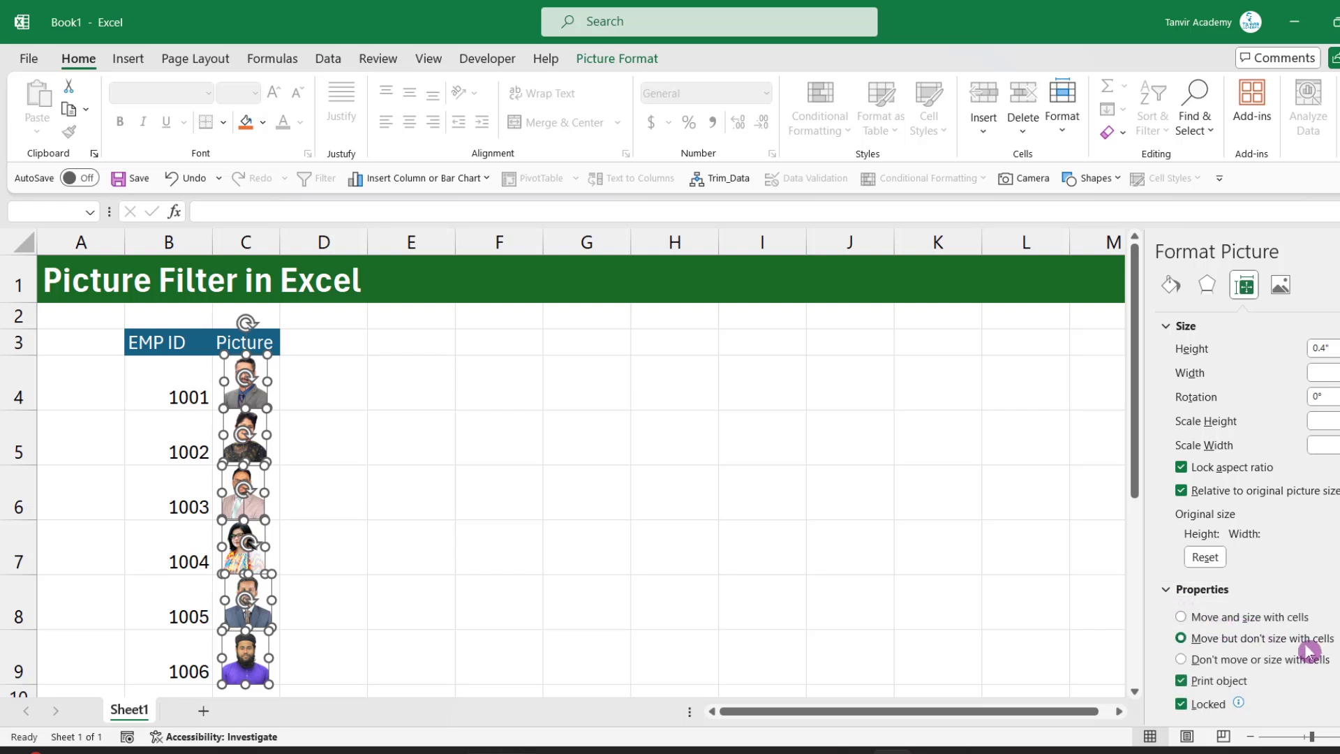
{"action": "key", "text": "ctrl+2"}
{"action": "left_click_drag", "start_coordinate": [1164, 599], "coordinate": [1337, 677]}
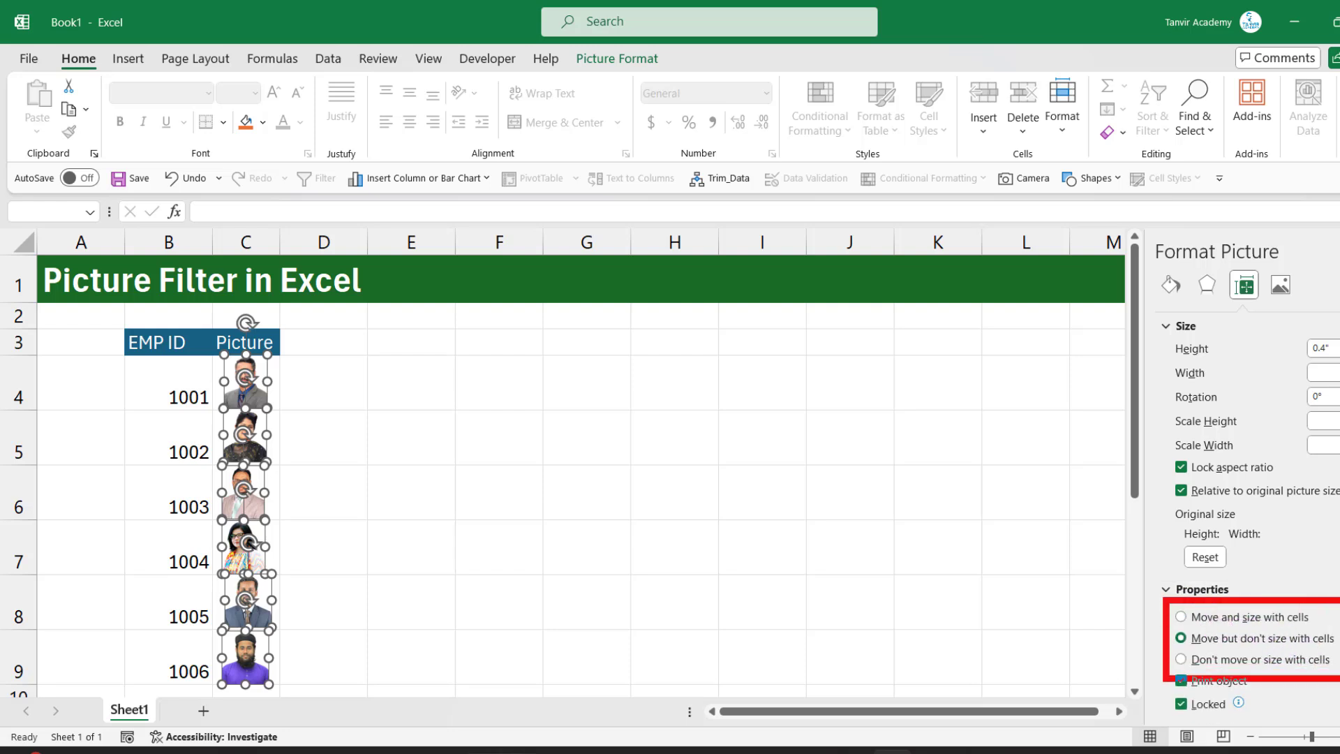
{"action": "left_click_drag", "start_coordinate": [1231, 605], "coordinate": [1264, 568]}
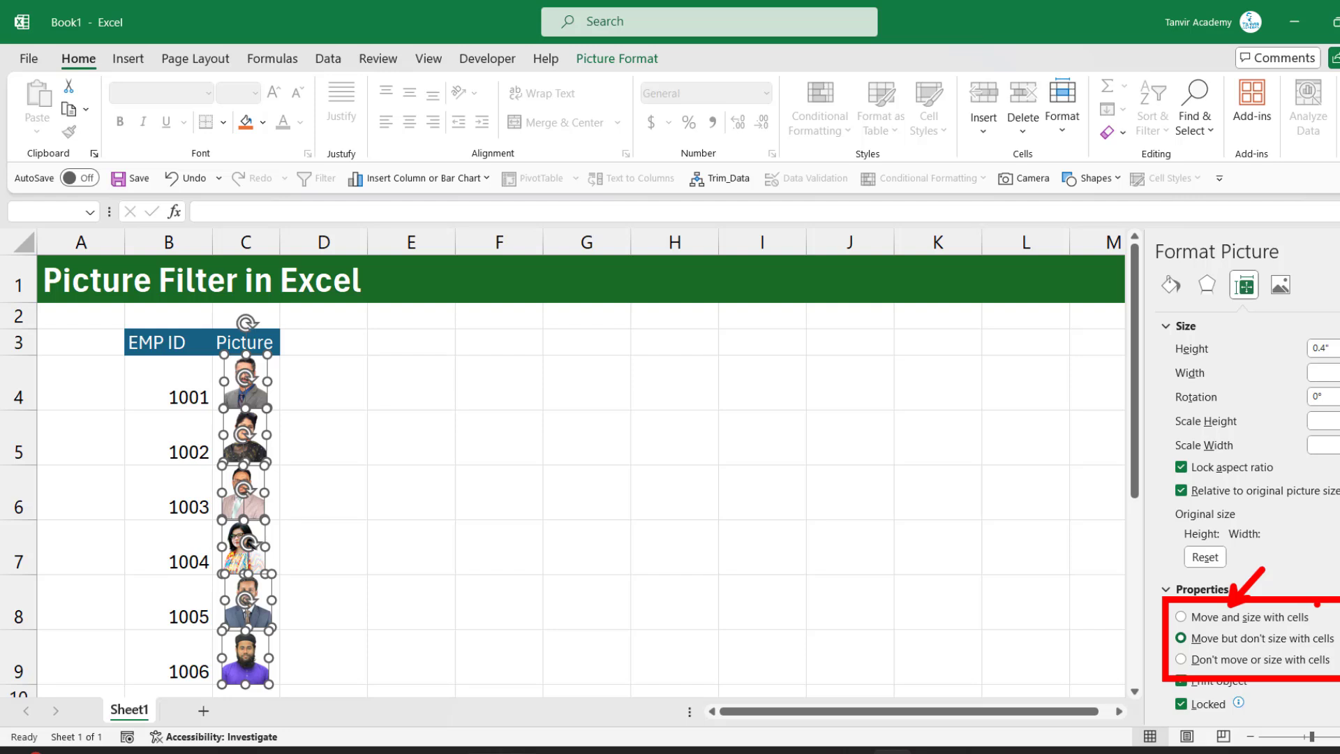
{"action": "key", "text": "Escape"}
{"action": "left_click", "coordinate": [1204, 618]}
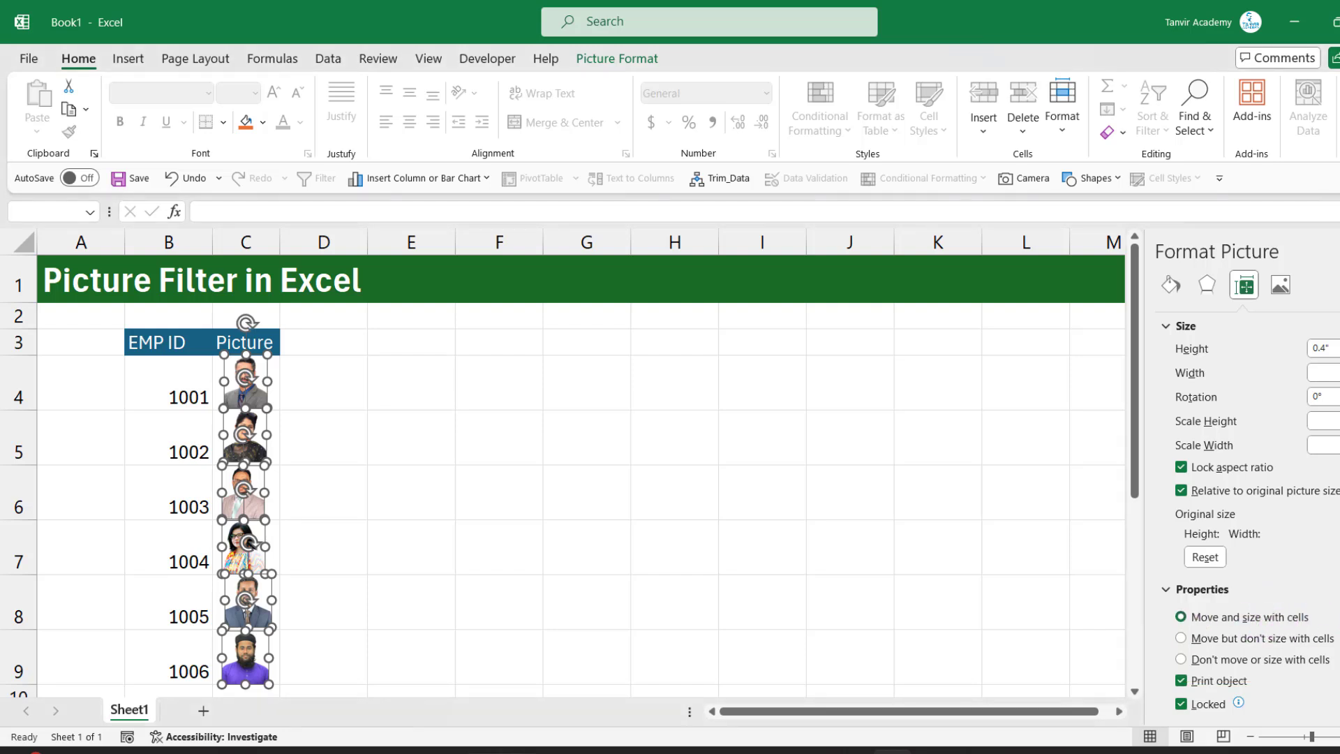
{"action": "left_click", "coordinate": [1339, 251]}
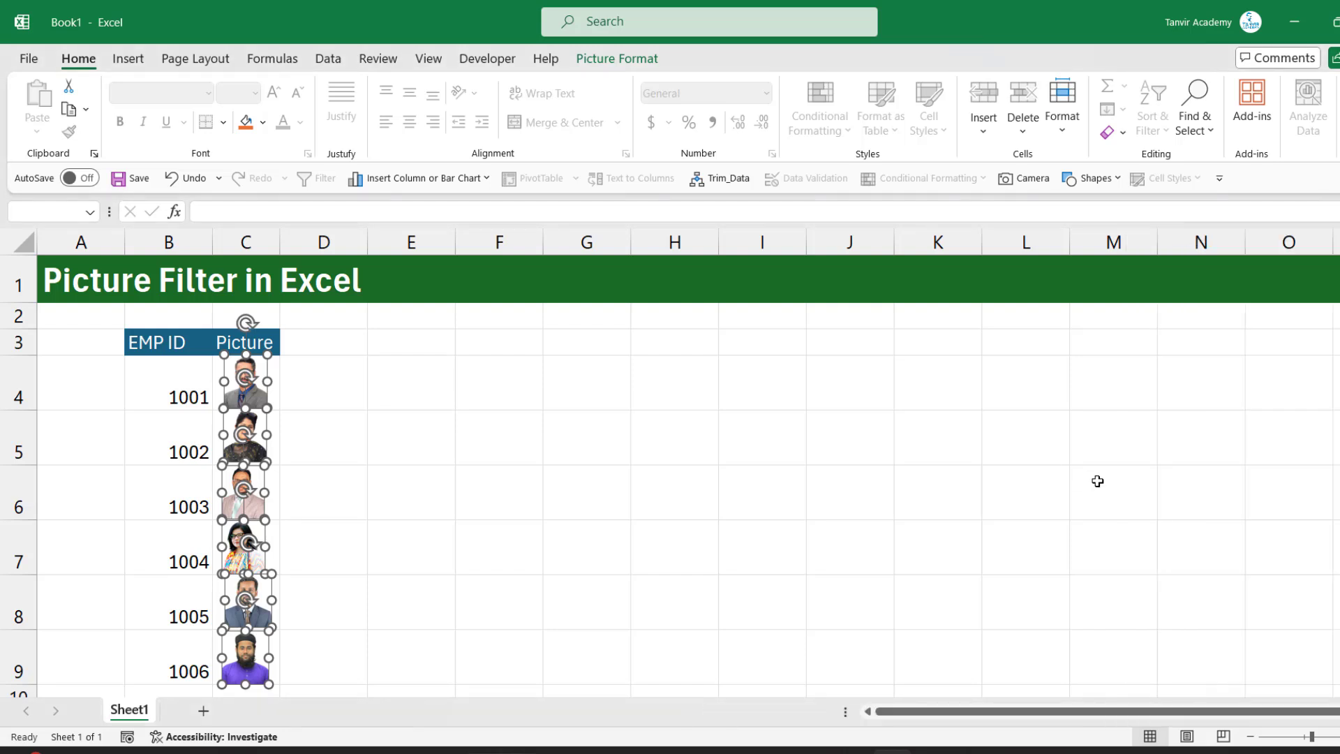
{"action": "left_click", "coordinate": [593, 456]}
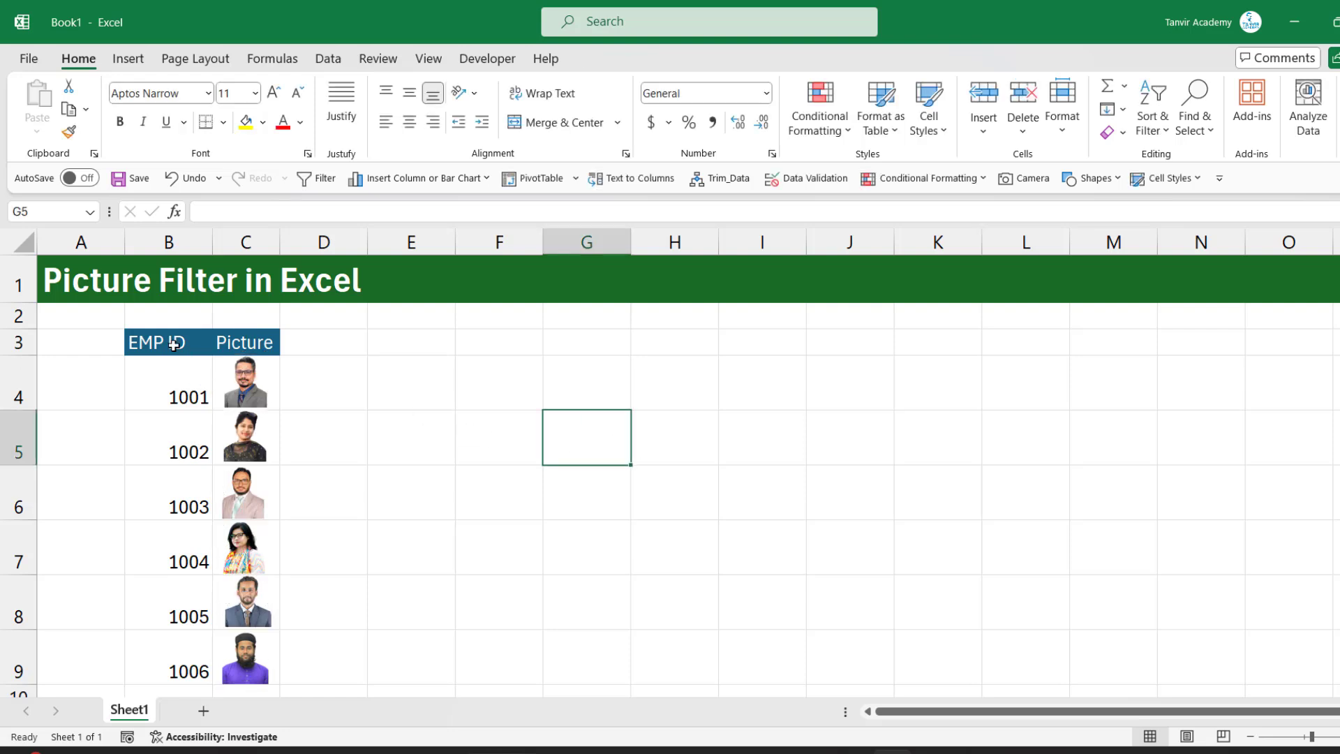
Add filter controls to the EMP ID and Picture headers in B3:C3
{"action": "left_click_drag", "start_coordinate": [163, 342], "coordinate": [248, 343]}
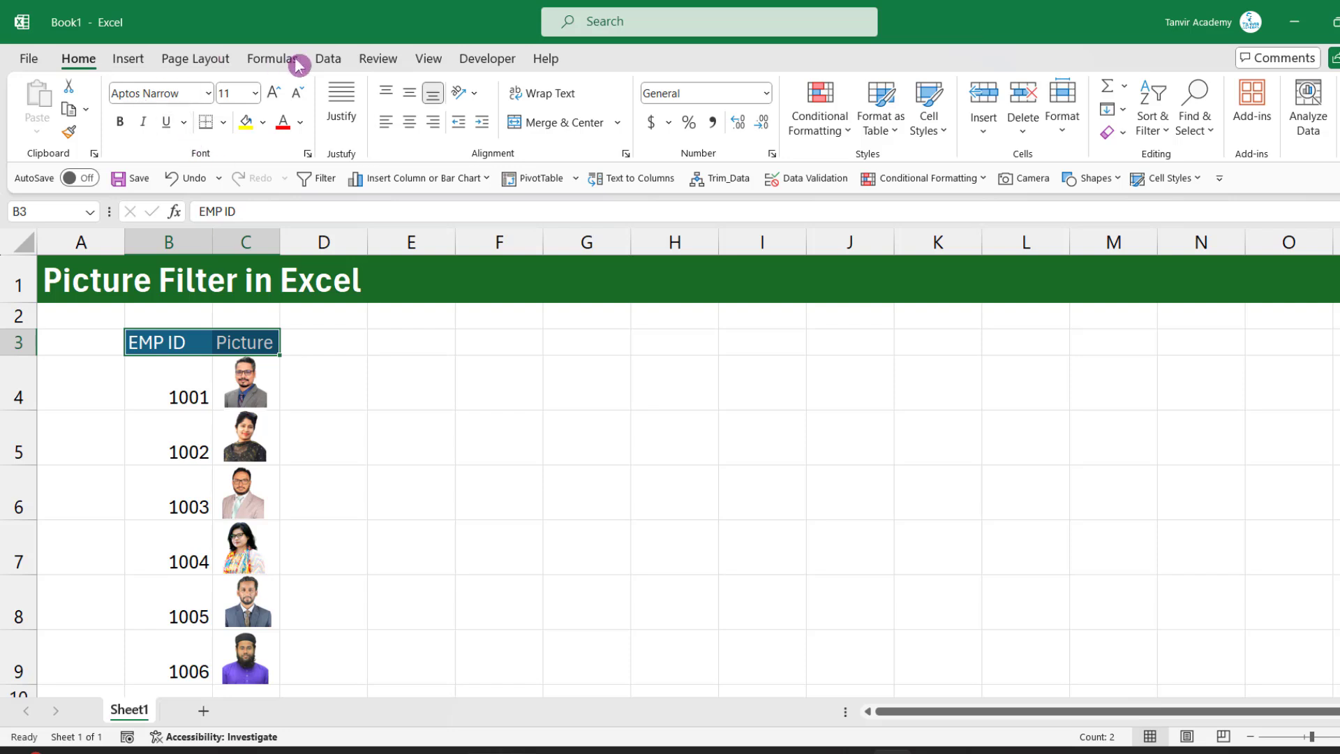
{"action": "left_click", "coordinate": [329, 62]}
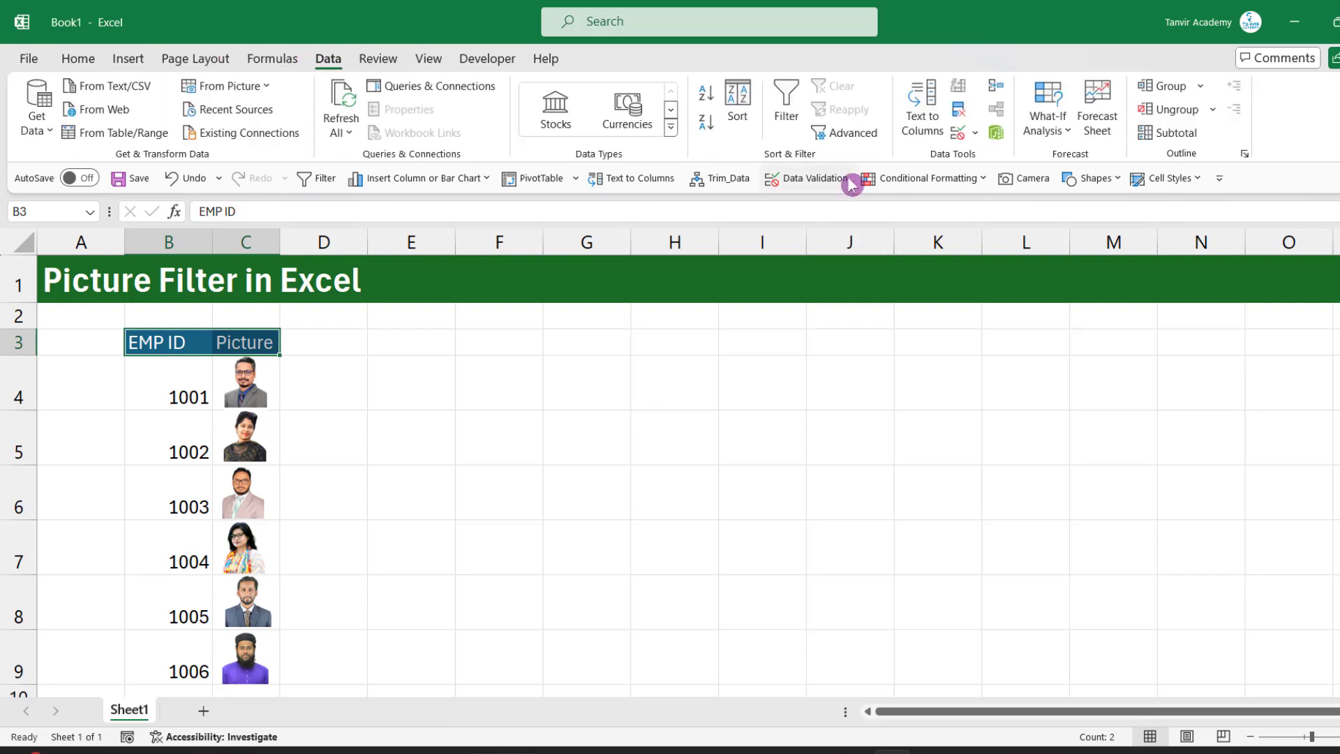
{"action": "left_click", "coordinate": [784, 101]}
{"action": "left_click", "coordinate": [416, 431]}
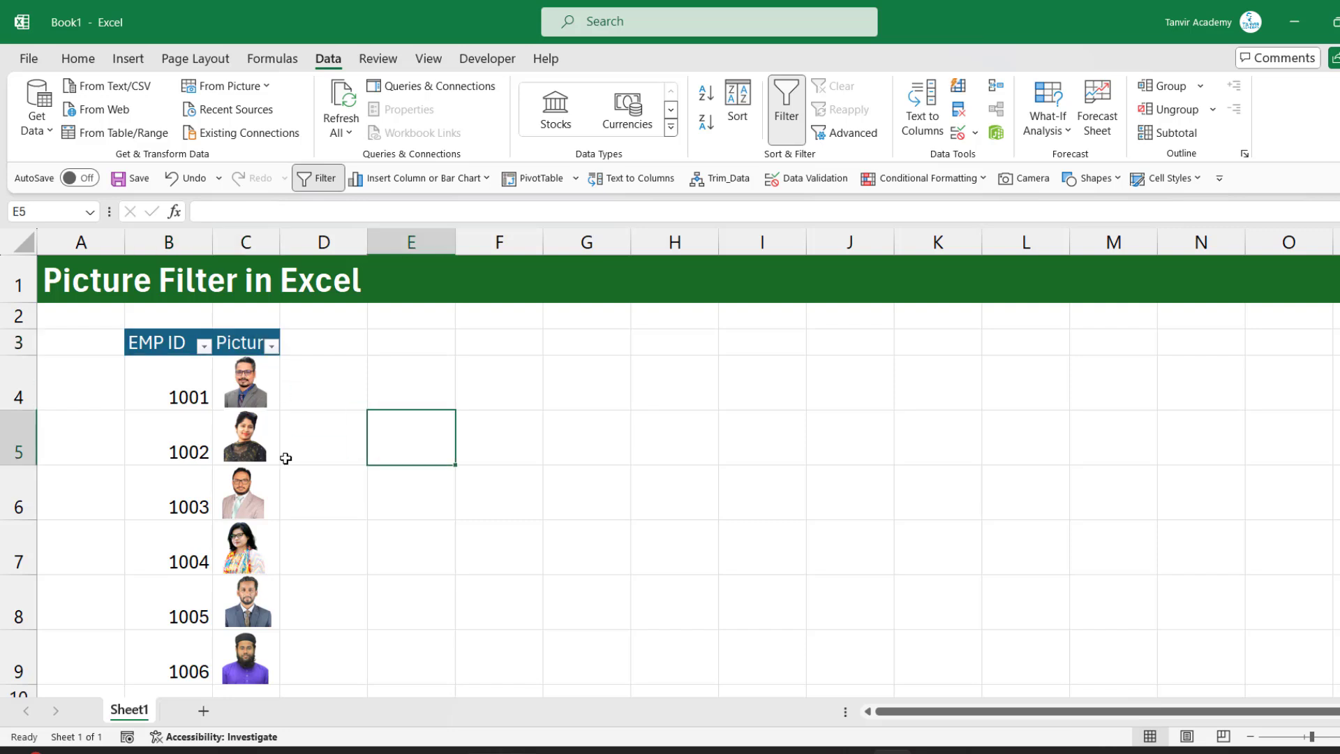
Filter the EMP ID column to show only IDs 1005 and 1006
{"action": "left_click", "coordinate": [205, 347]}
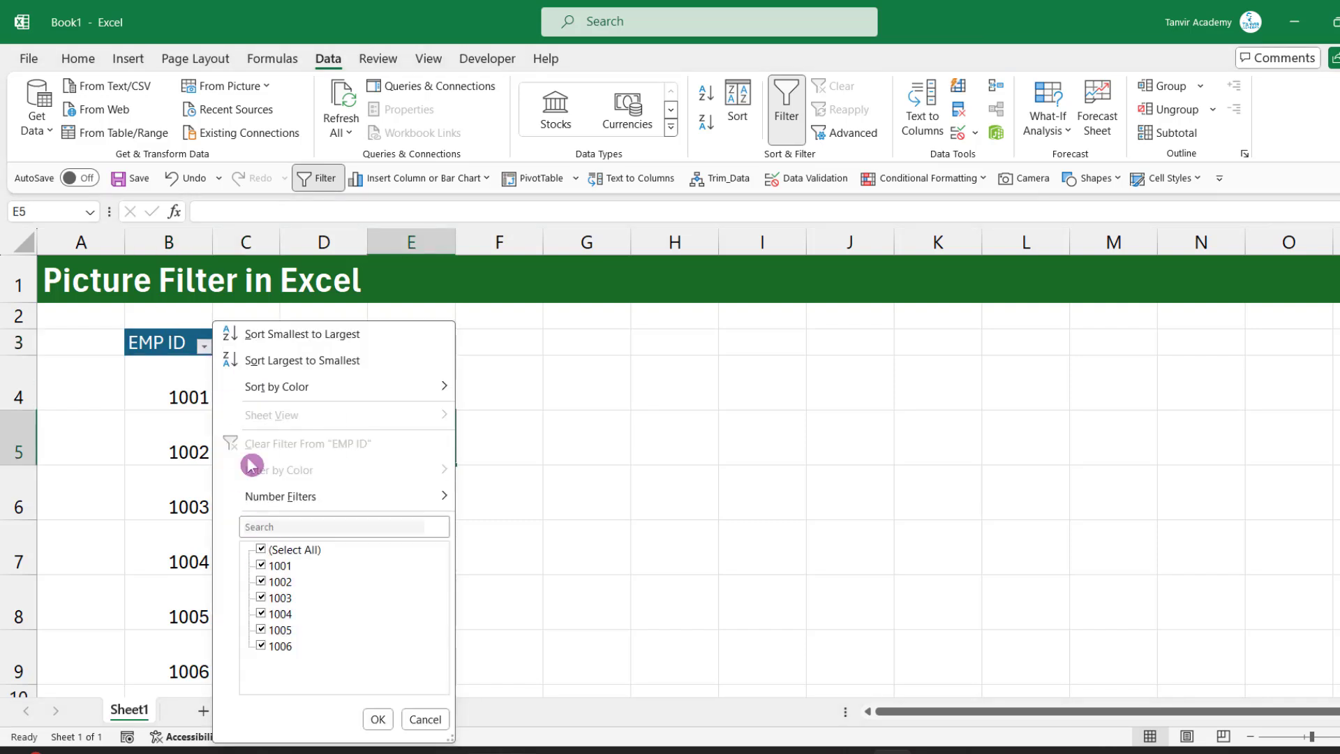
{"action": "left_click", "coordinate": [297, 550]}
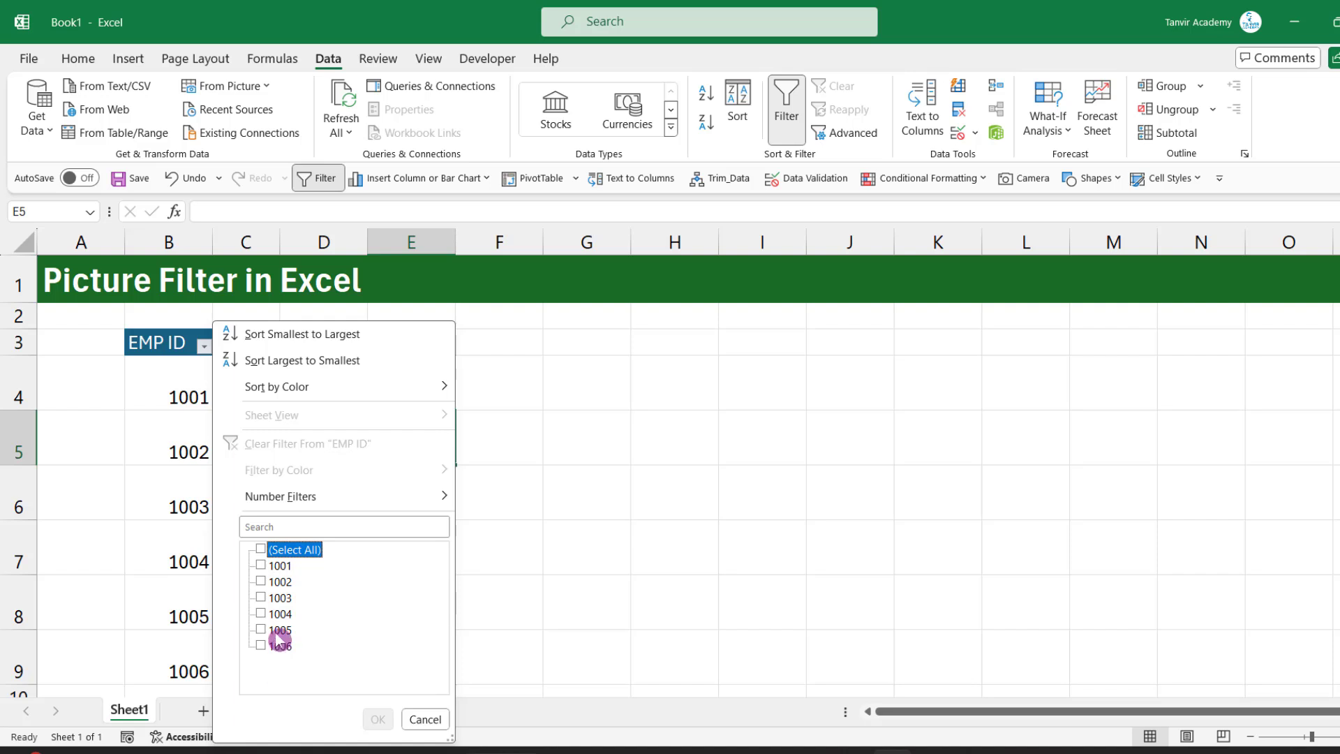
{"action": "left_click", "coordinate": [279, 630]}
{"action": "left_click", "coordinate": [280, 646]}
{"action": "left_click", "coordinate": [377, 719]}
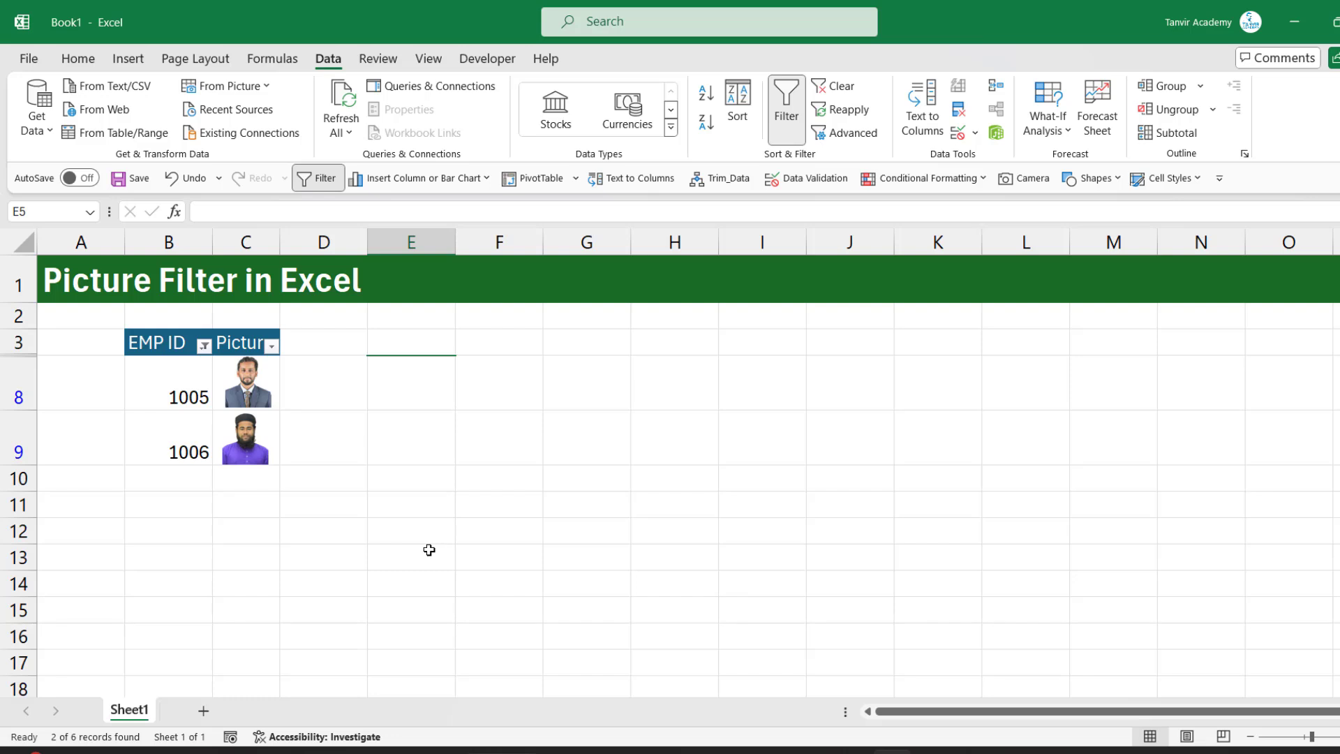
{"action": "left_click", "coordinate": [429, 447]}
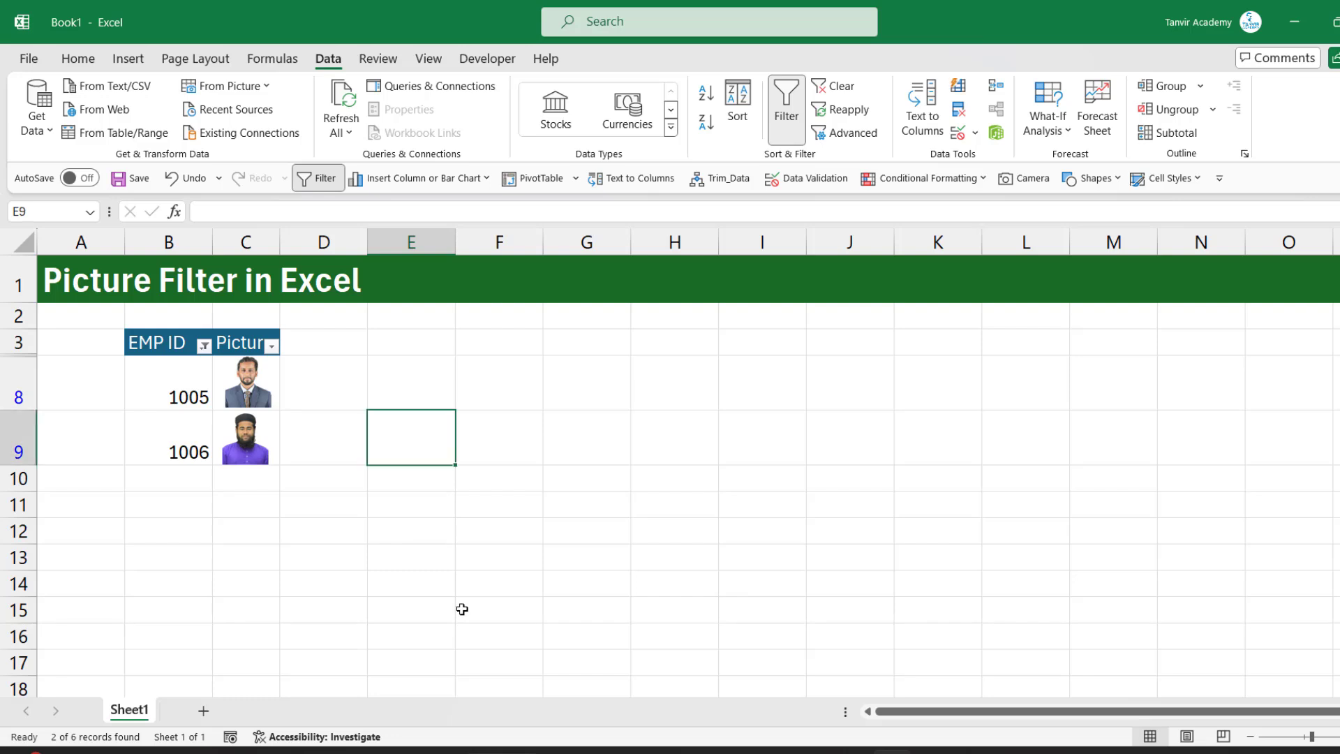